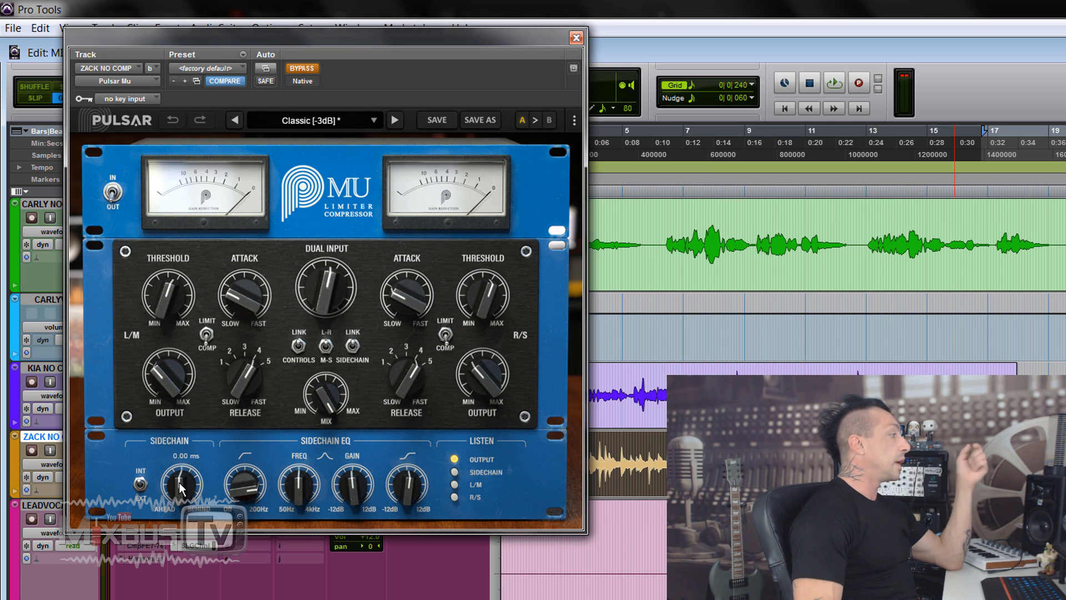
Adjust the compressor's sidechain look-ahead and switch the listen mode to R/S
mouse_move(180, 483)
mouse_down()
mouse_move(178, 503)
mouse_move(181, 476)
mouse_up()
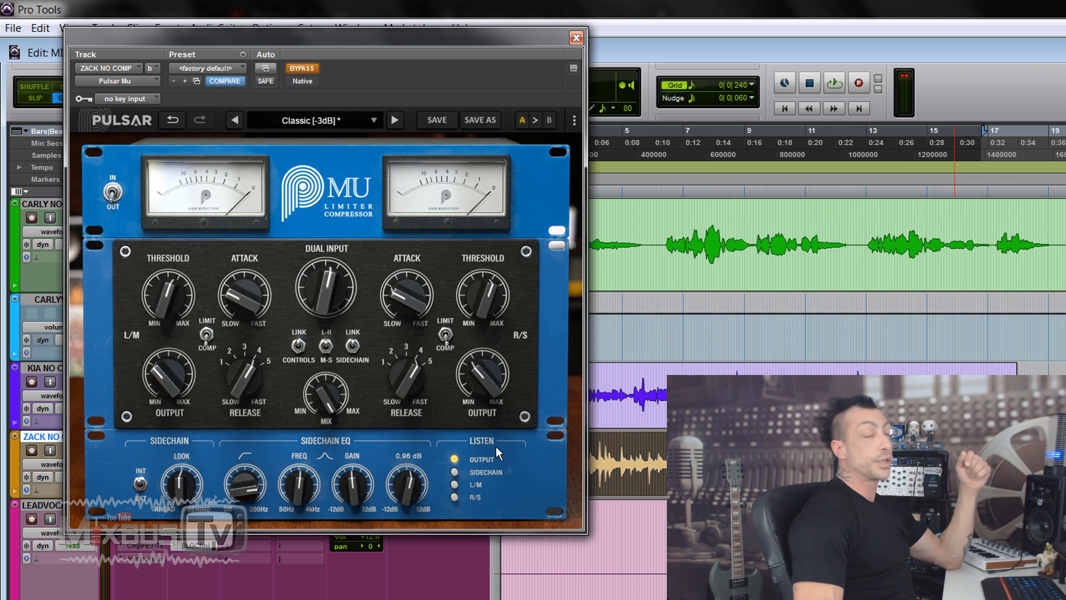
click(496, 471)
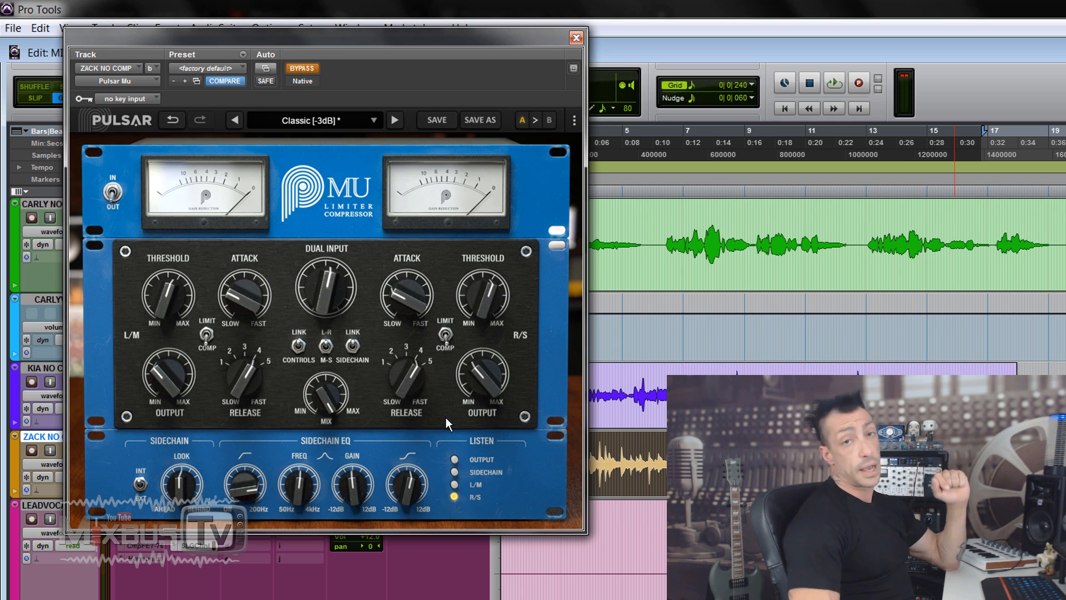
Play the vocal track while toggling the compressor's bypass to compare the processed and unprocessed sound
key(space)
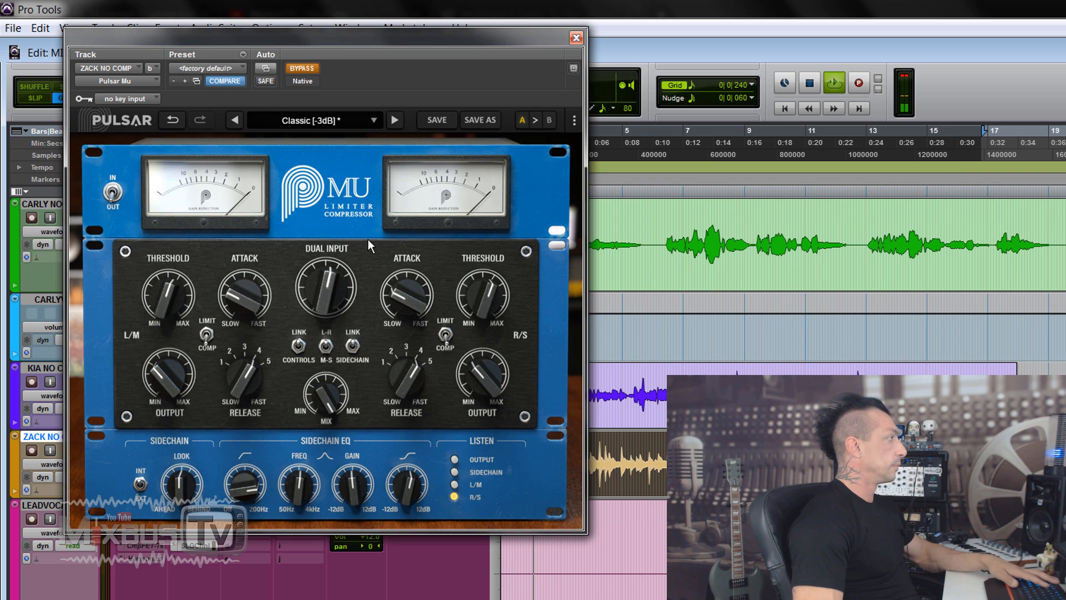
click(301, 68)
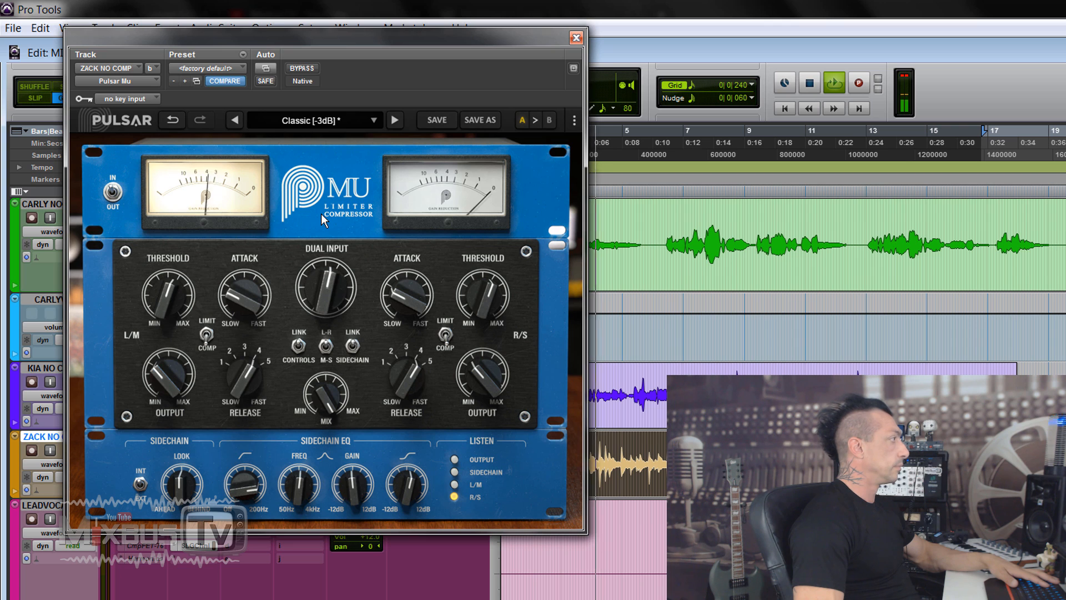
click(304, 73)
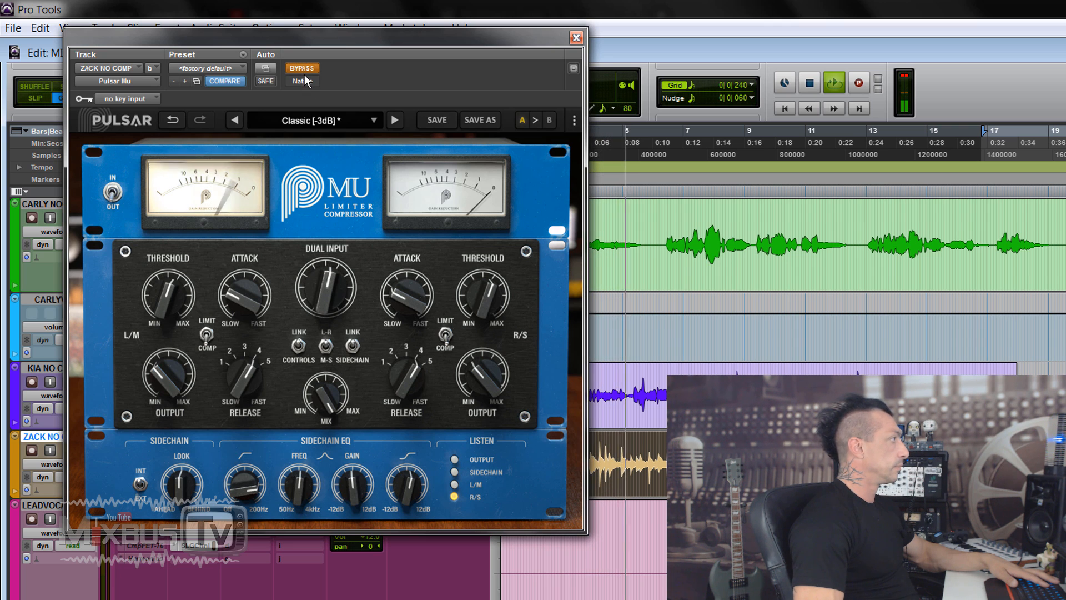
mouse_move(165, 382)
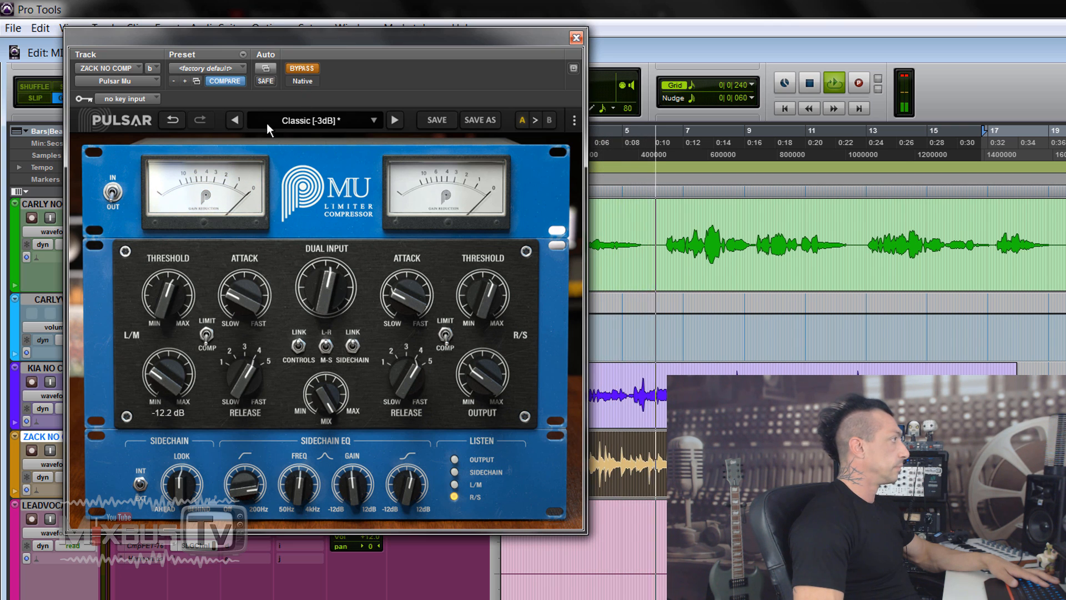
click(302, 73)
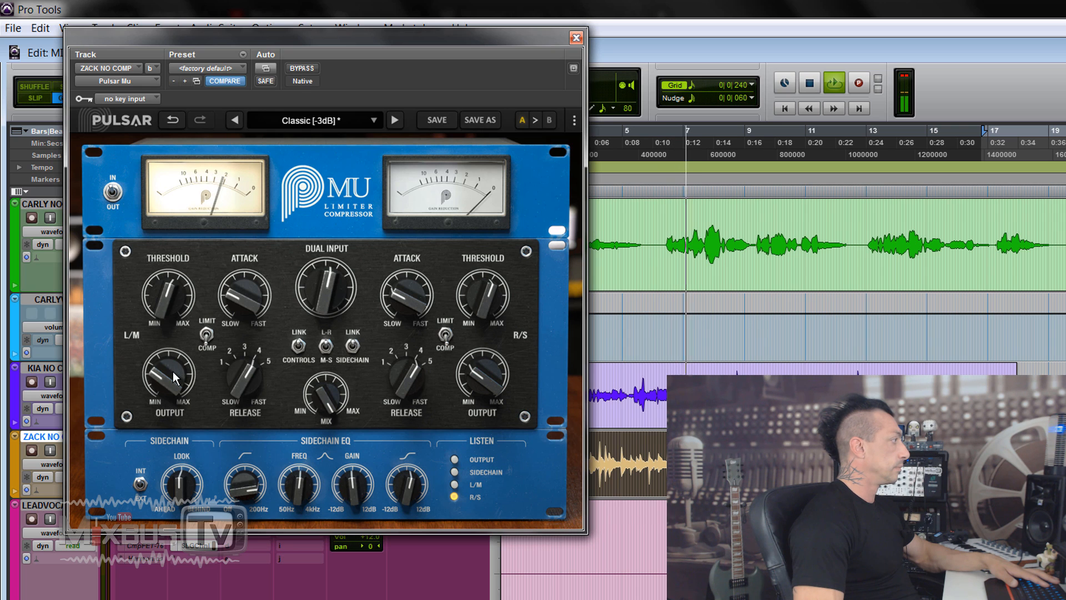
Set the compressor's L/M output to -13.7 dB, compare it with the bypassed vocal, and stop playback
drag(172, 372, 173, 383)
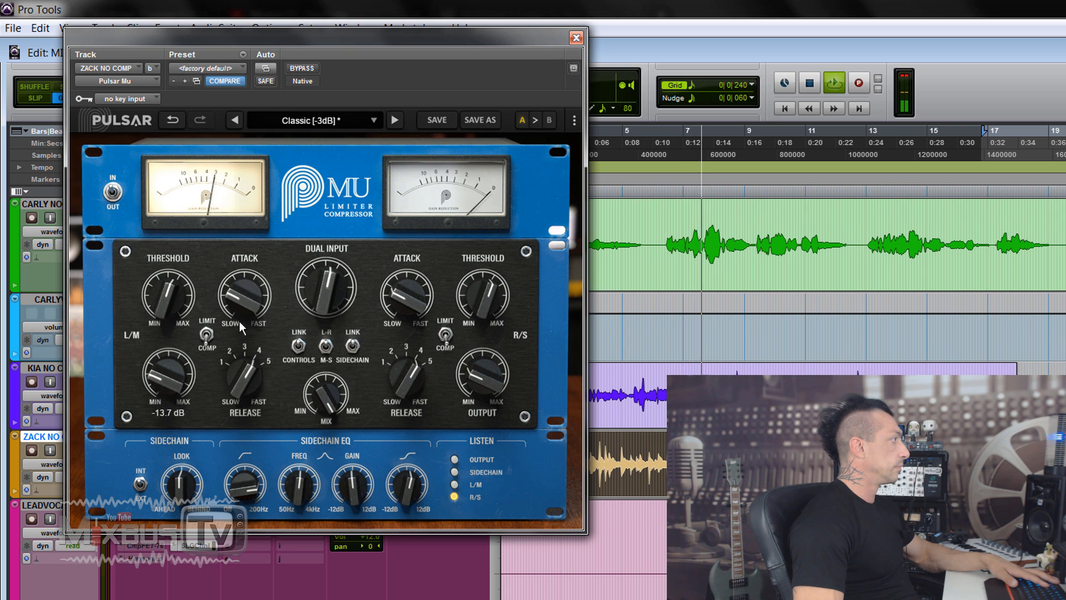
click(305, 67)
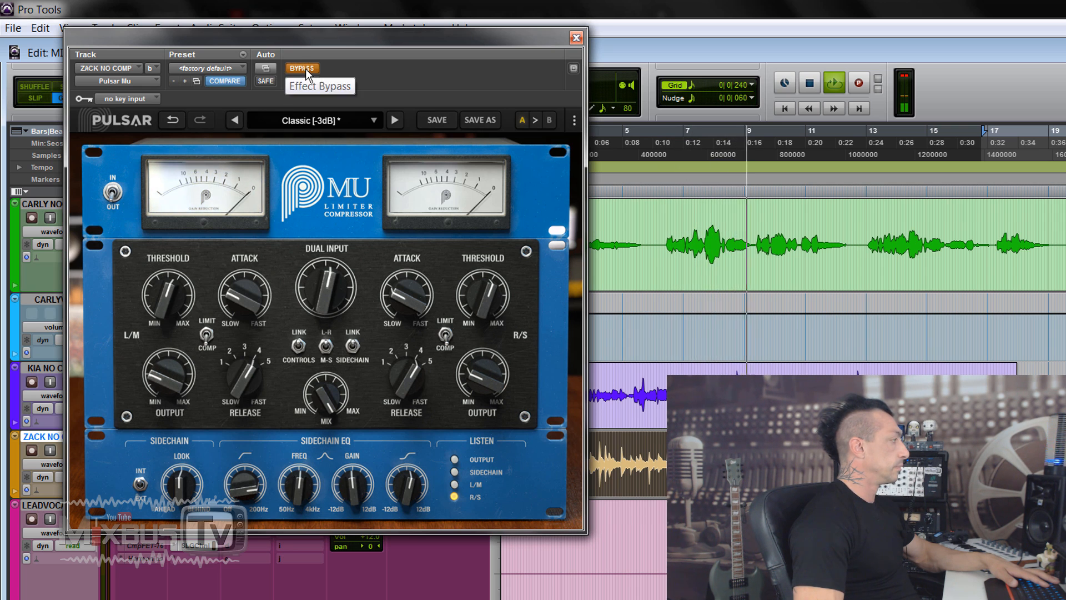
click(305, 69)
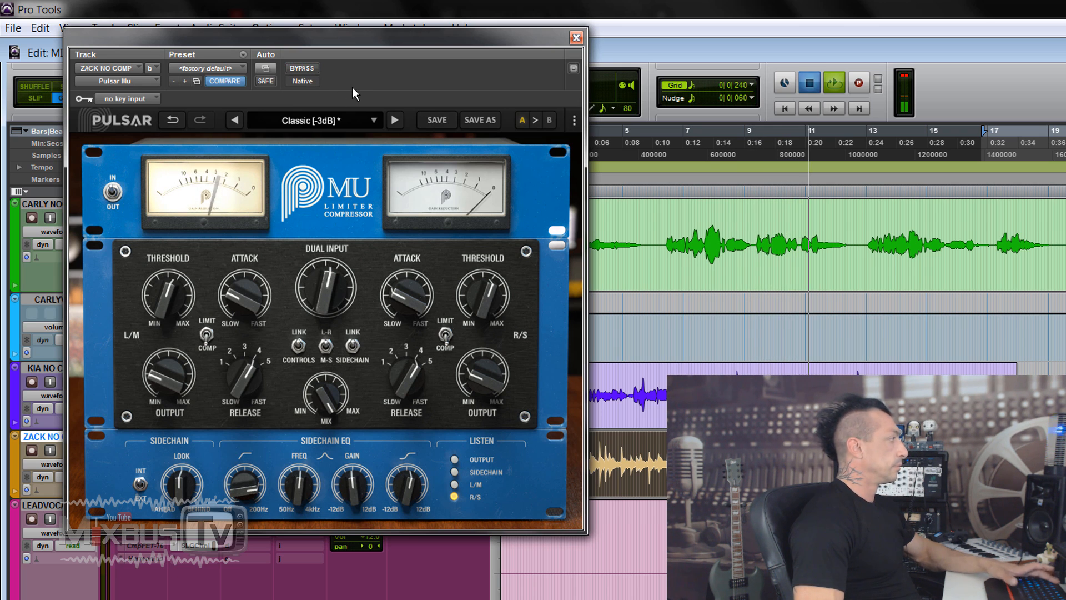
key(space)
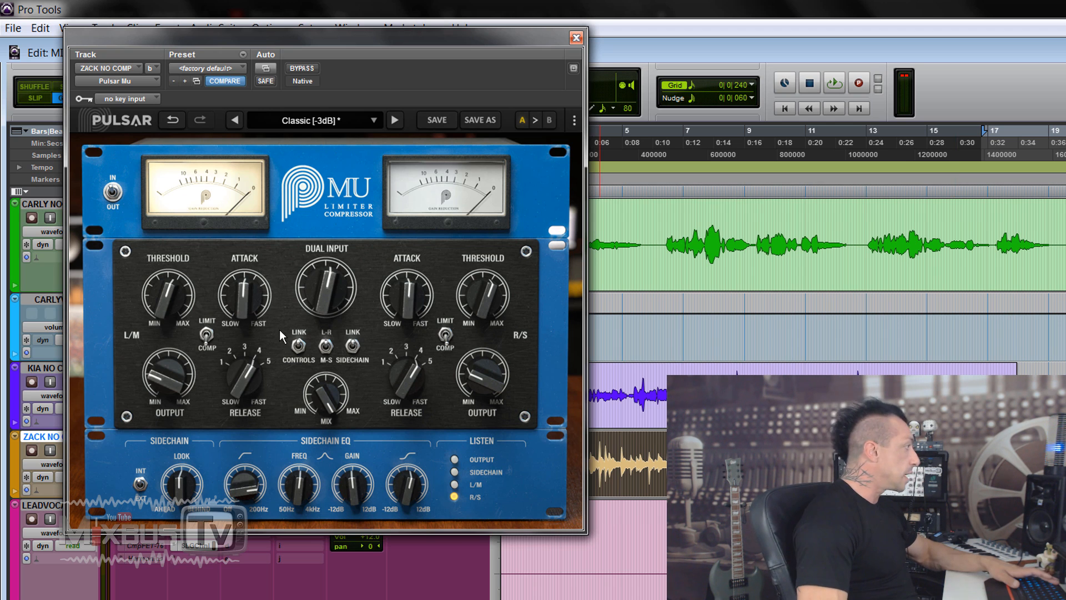
During playback, slow the attack, set the release to 2.00 and raise the dual input to 22.6 dB
key(space)
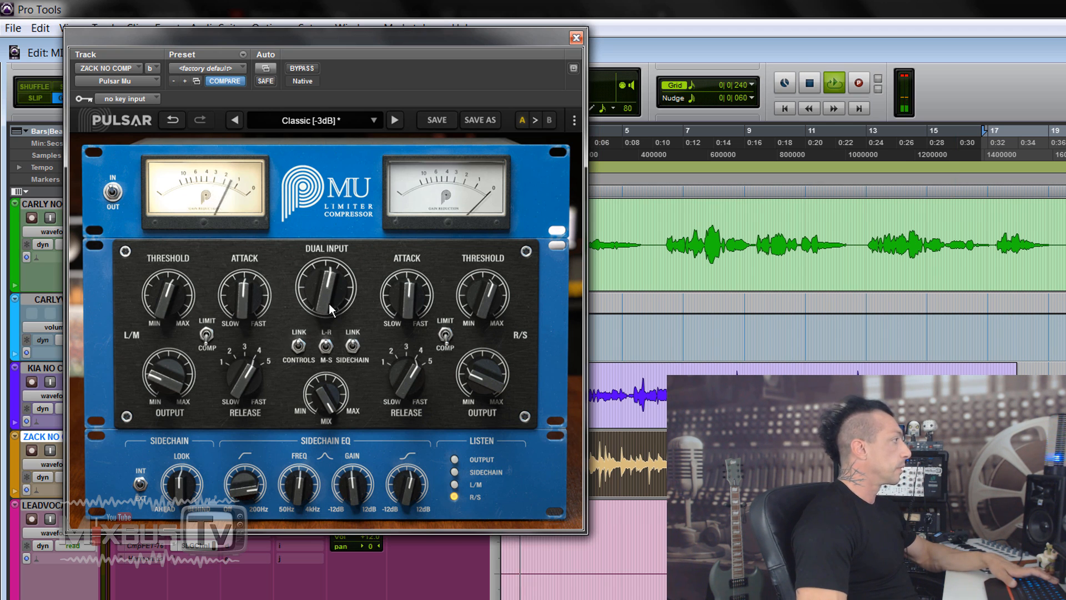
drag(244, 301, 238, 401)
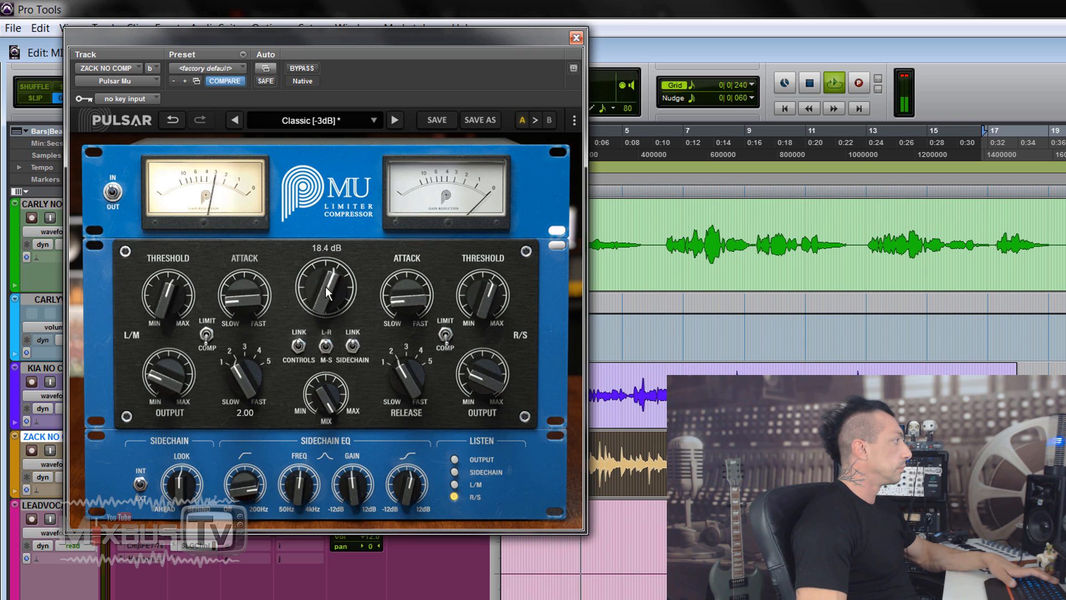
drag(331, 284, 328, 271)
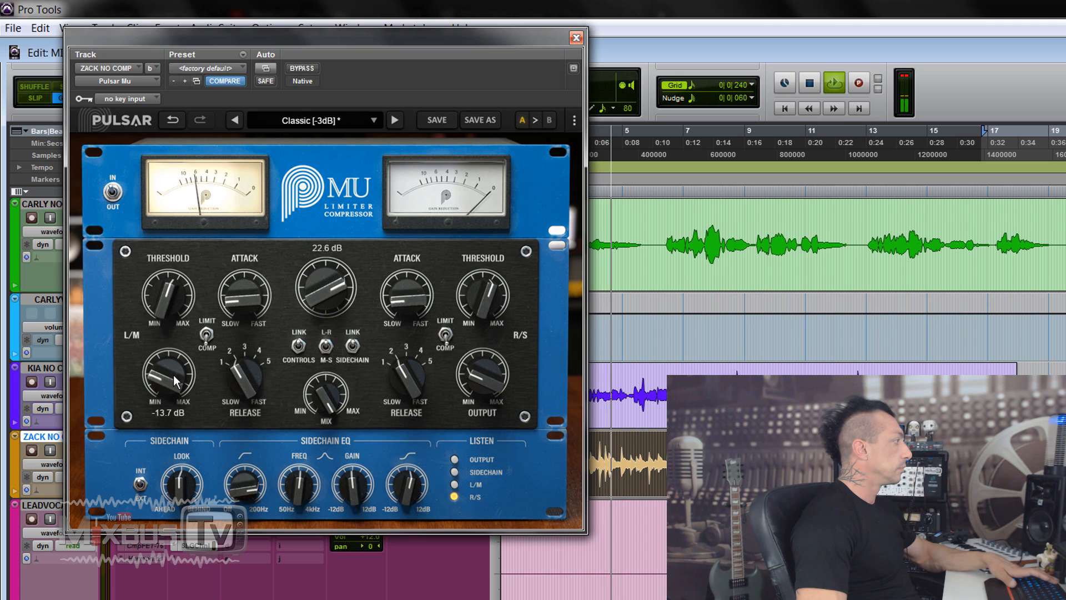
Compare the more heavily compressed vocal with its bypassed sound, then stop playback
click(304, 69)
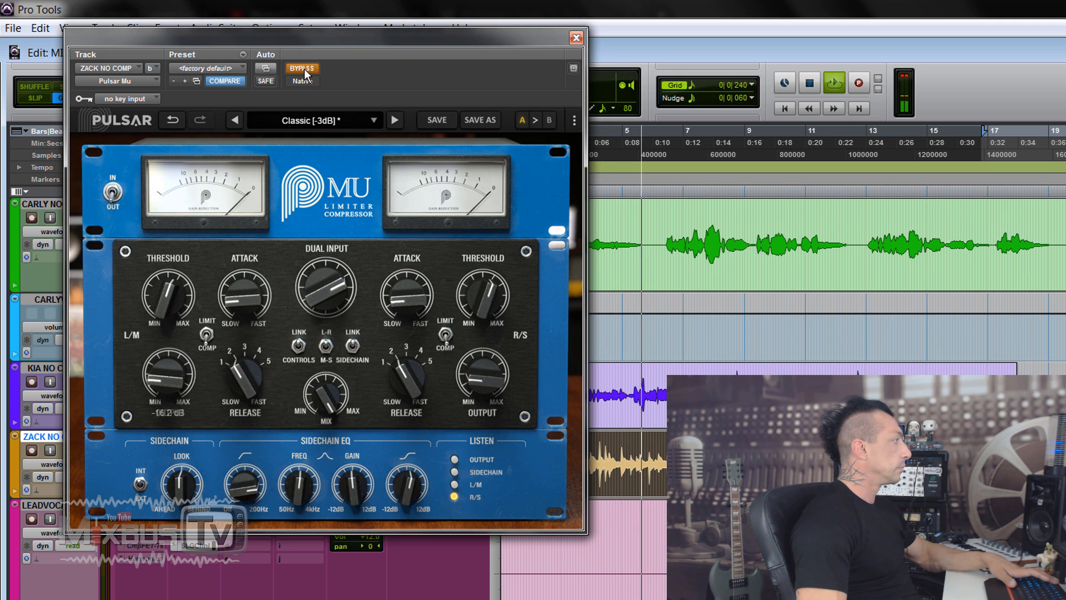
click(304, 69)
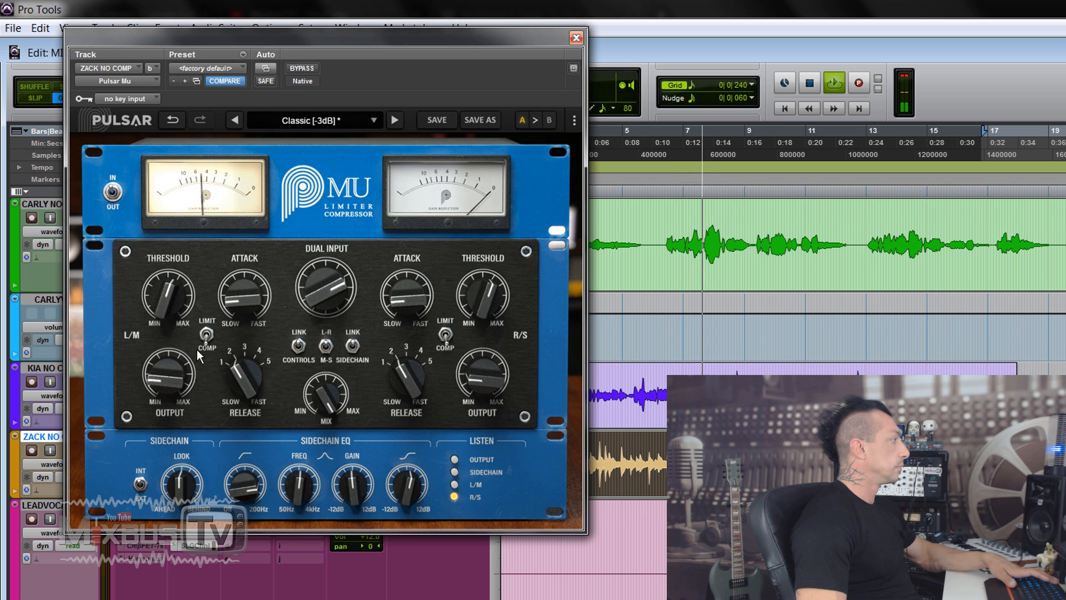
click(305, 68)
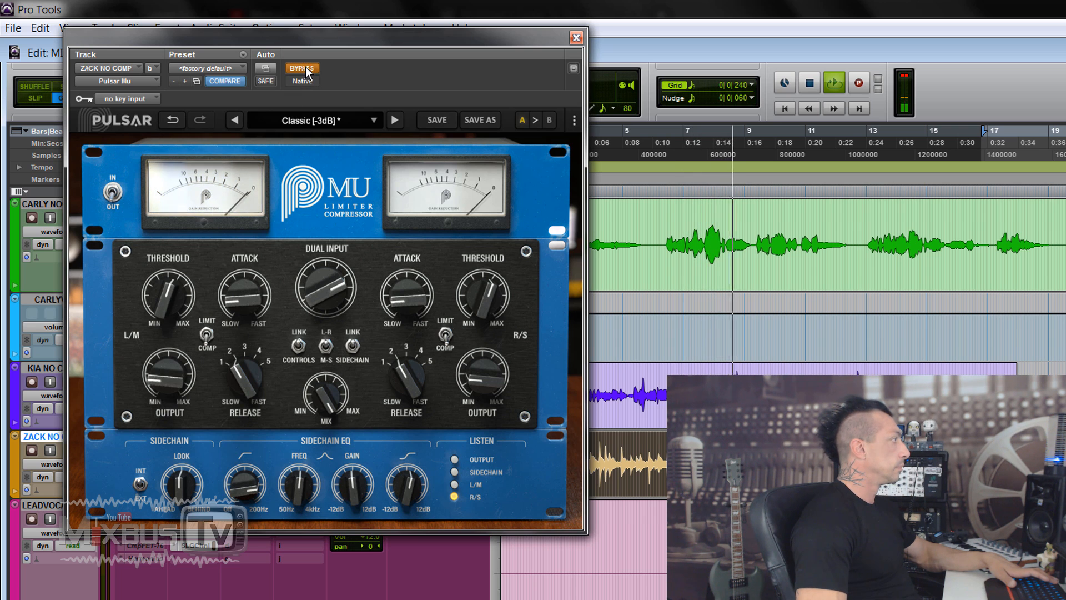
click(305, 68)
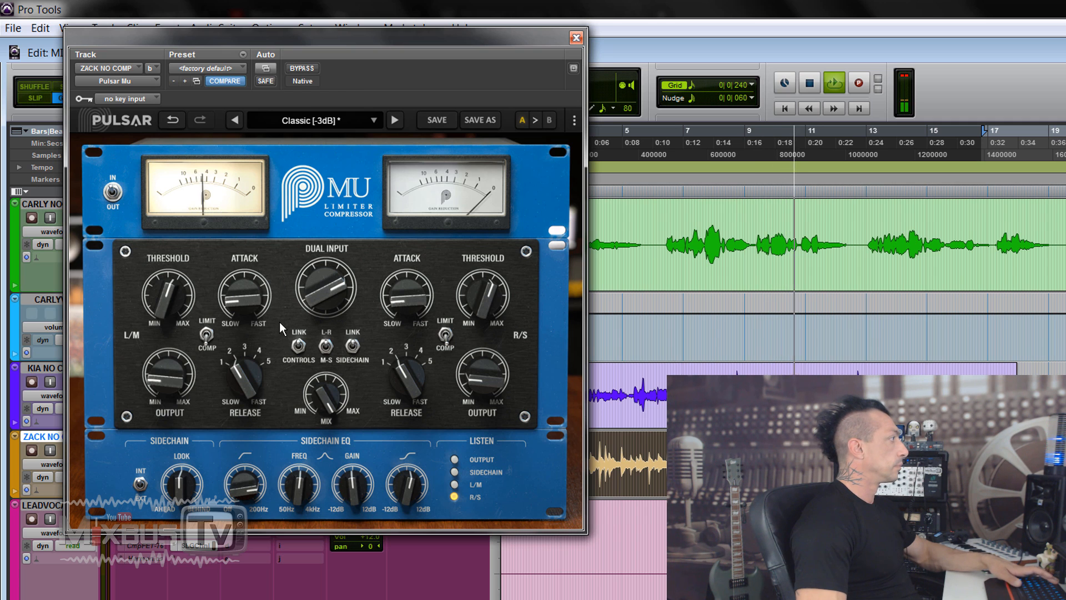
key(space)
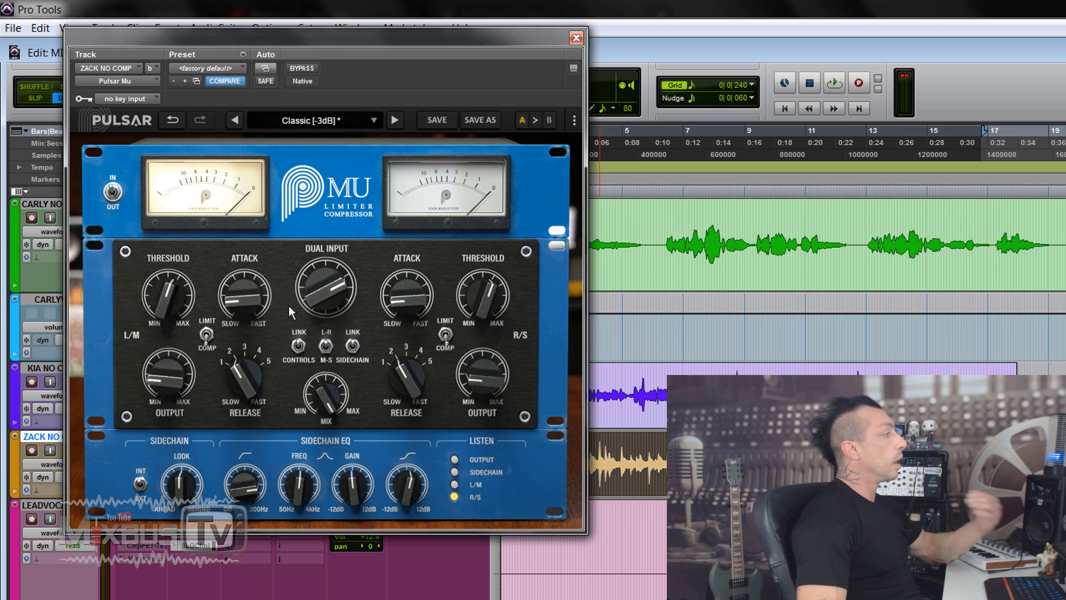
Switch the compressor's display between the needle meters and the scrolling graph, leaving the graph shown
click(413, 179)
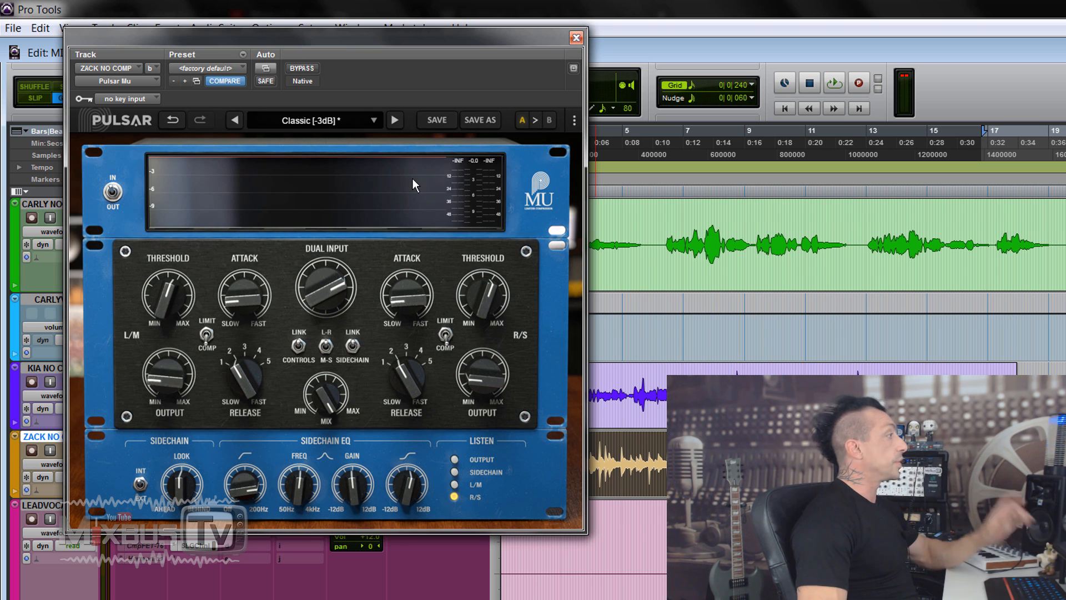
click(412, 178)
click(332, 190)
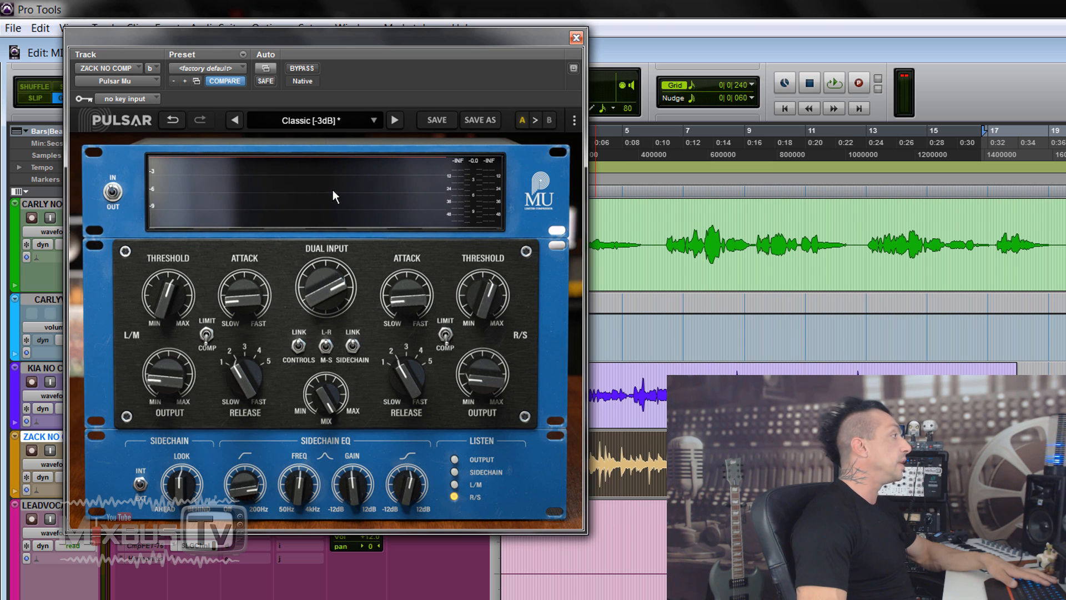
click(359, 193)
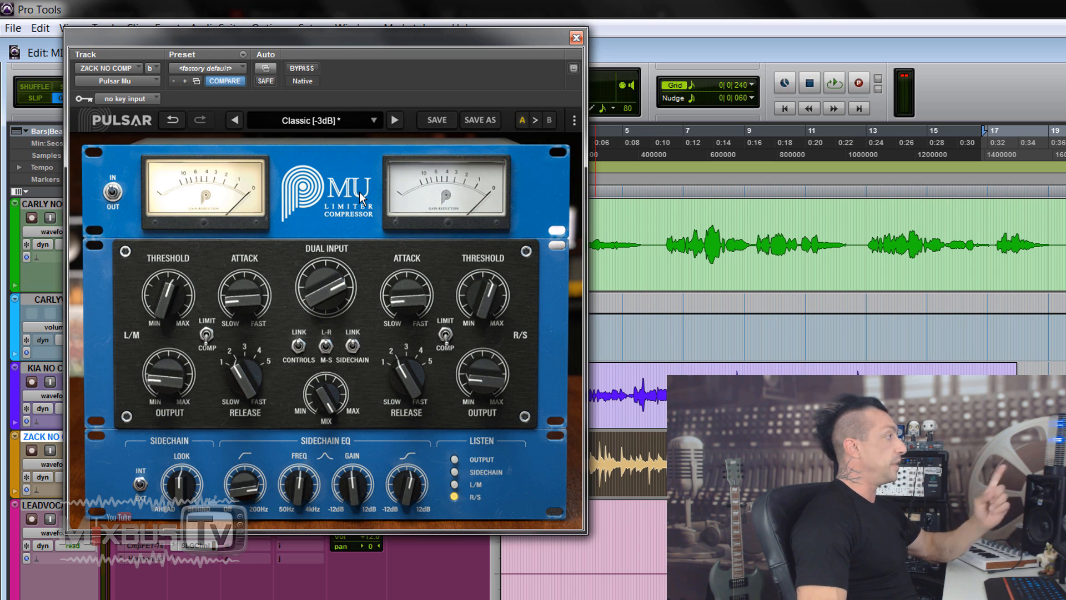
click(358, 194)
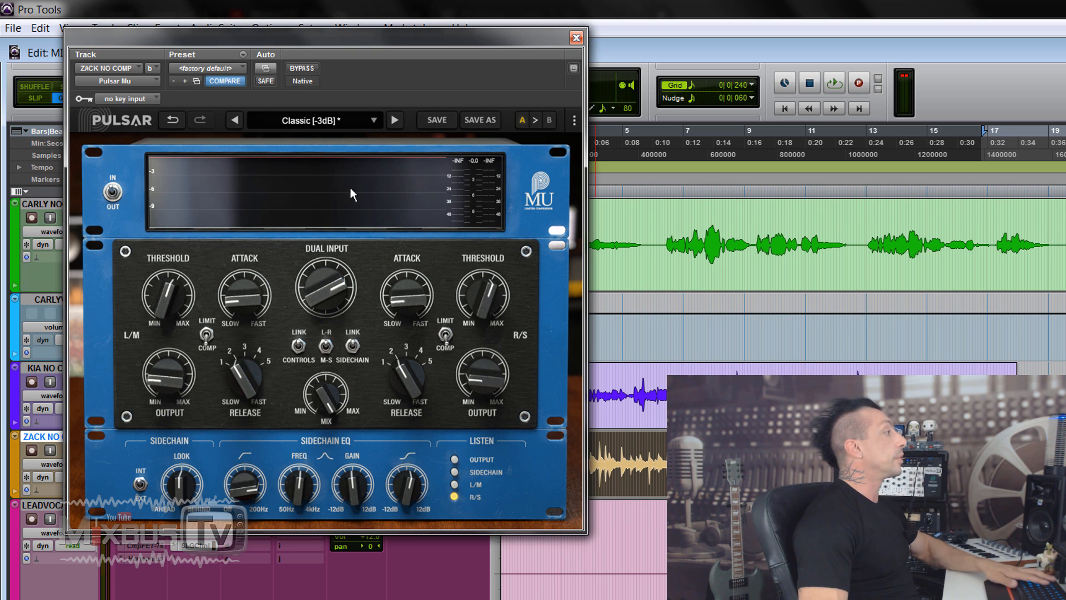
Play the vocal and examine the compressor's gain reduction curve and level meters on the graph display
key(space)
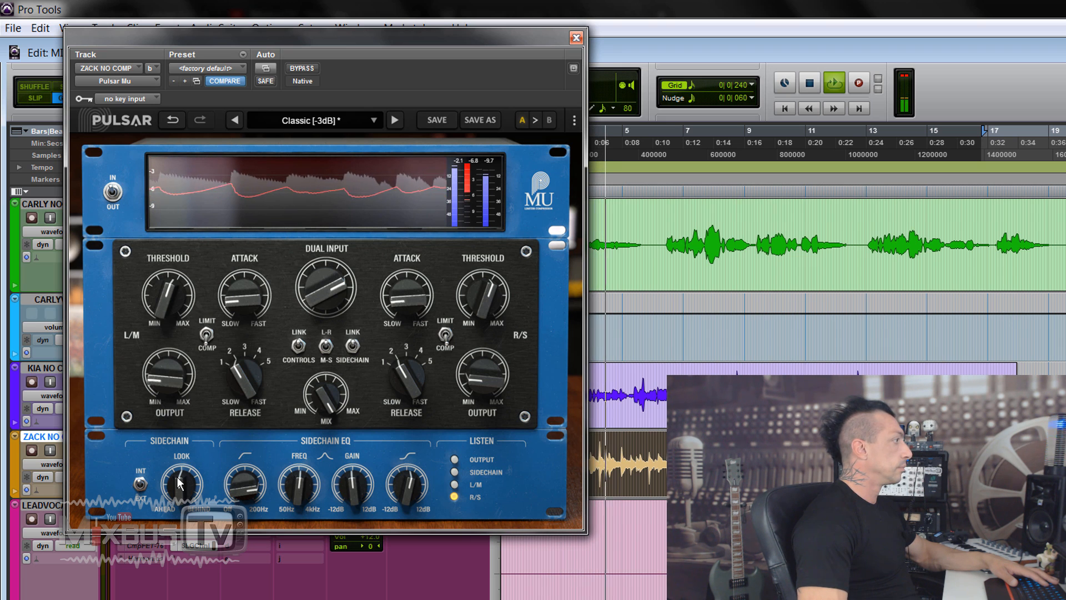
click(352, 345)
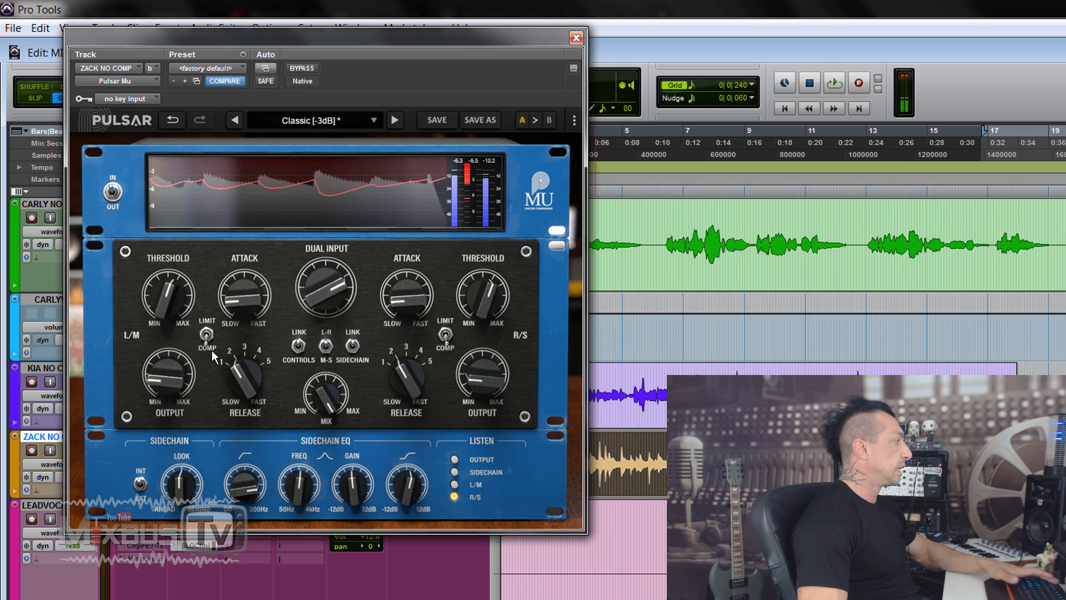
key(space)
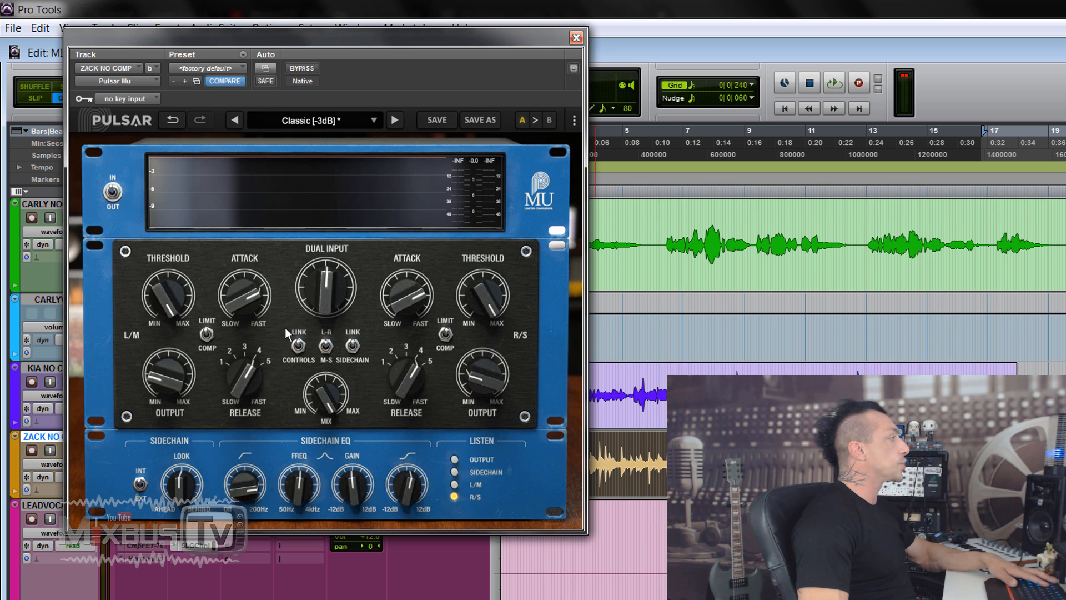
Close this compressor and play the green vocal track from bar 6|2|480 to 17|1|240 with its Pulsar Mu enabled
click(576, 38)
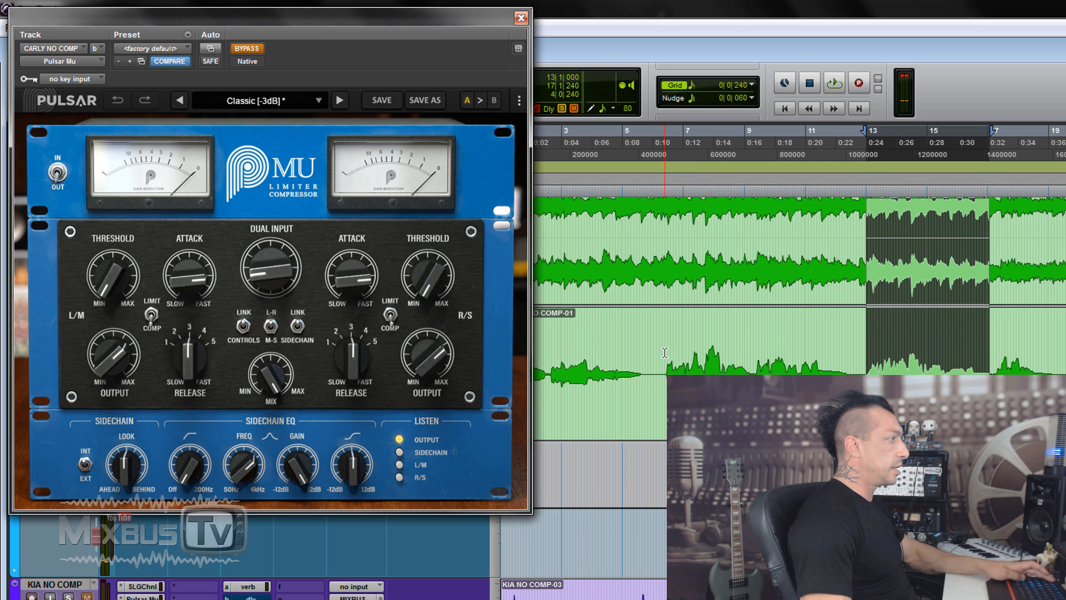
shift+click(665, 352)
key(space)
click(247, 50)
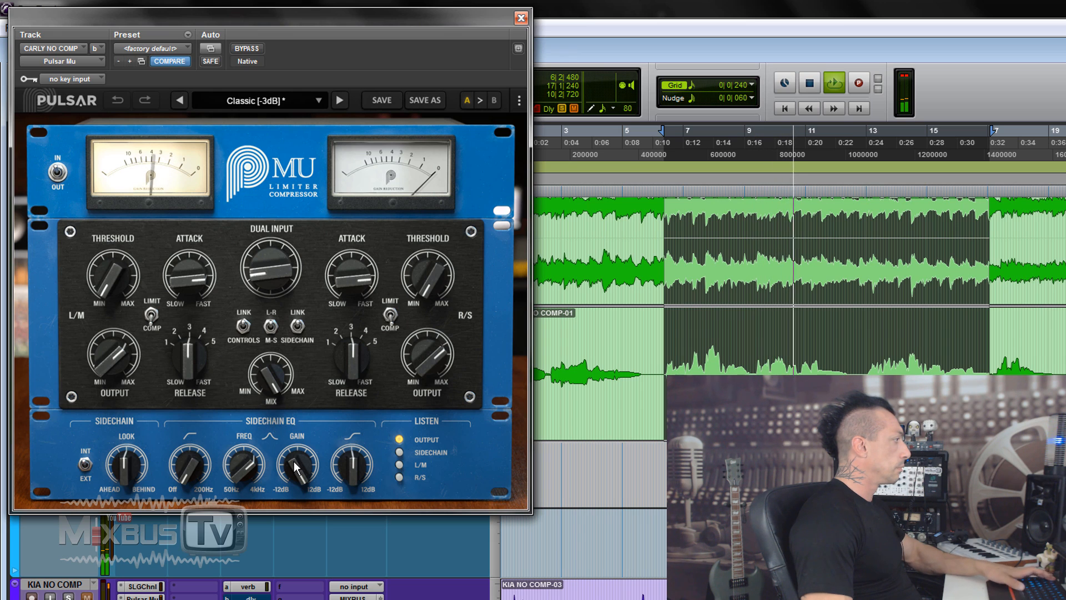
Starting from the Classic [-3dB] preset, lower the threshold, make the attack slightly faster and set the dual input to 8.32 dB
key(space)
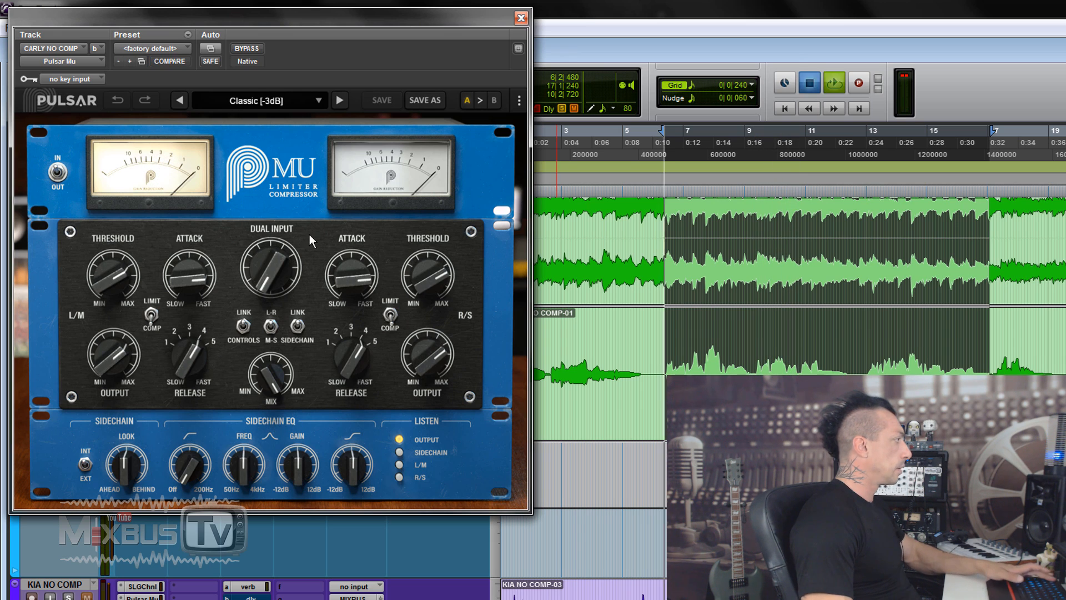
key(space)
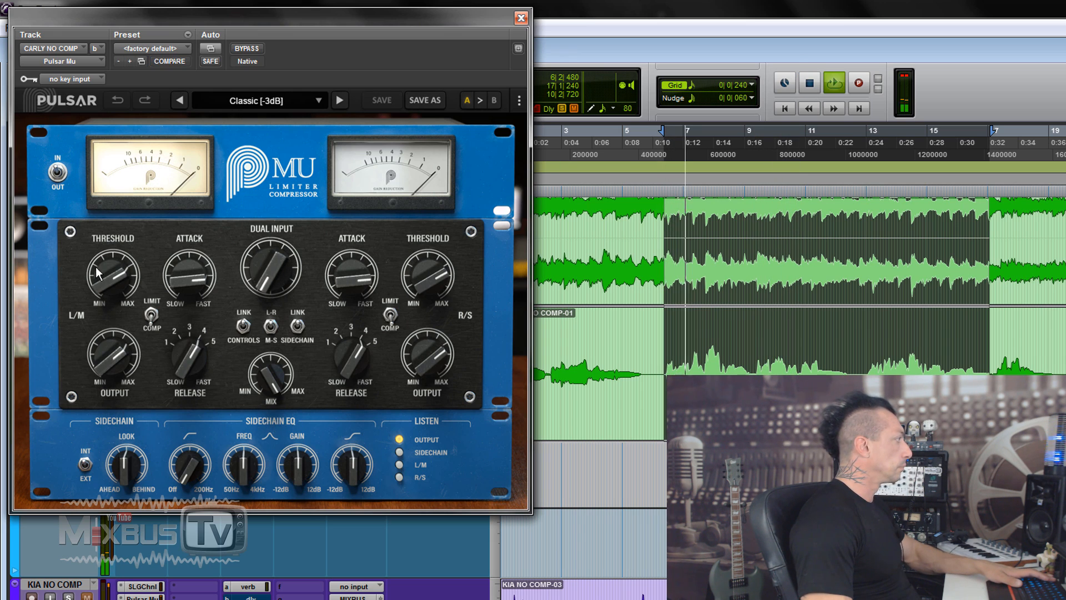
drag(96, 267, 128, 421)
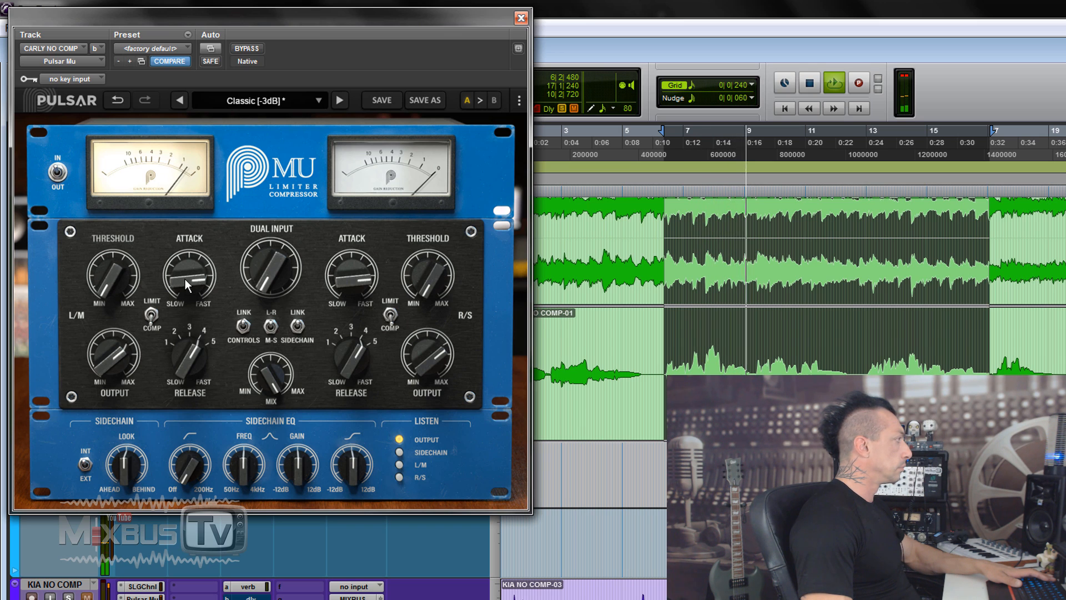
drag(185, 279, 183, 275)
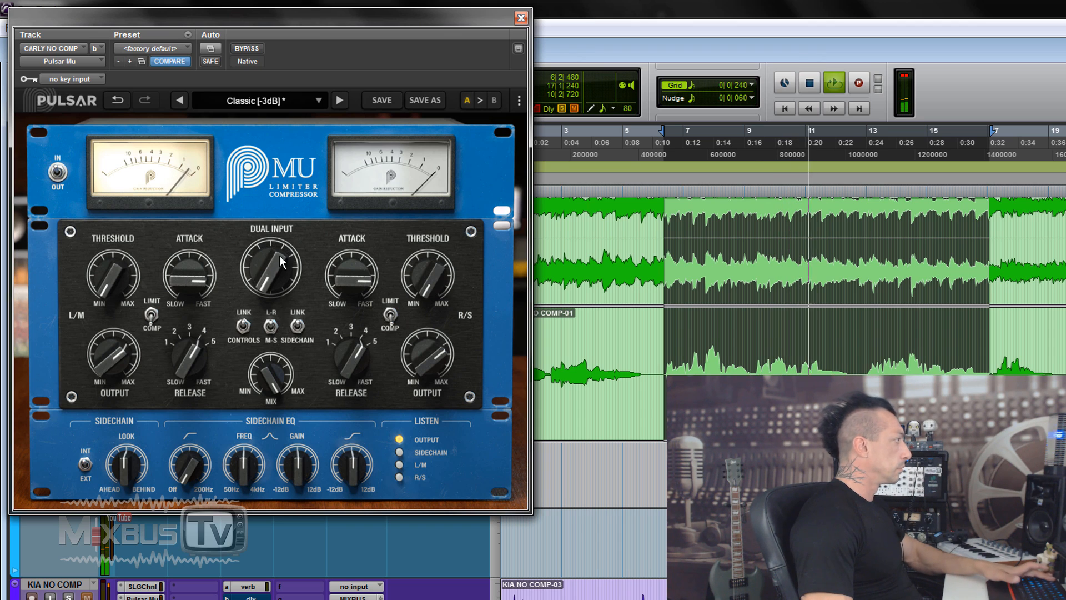
key(space)
drag(266, 279, 265, 244)
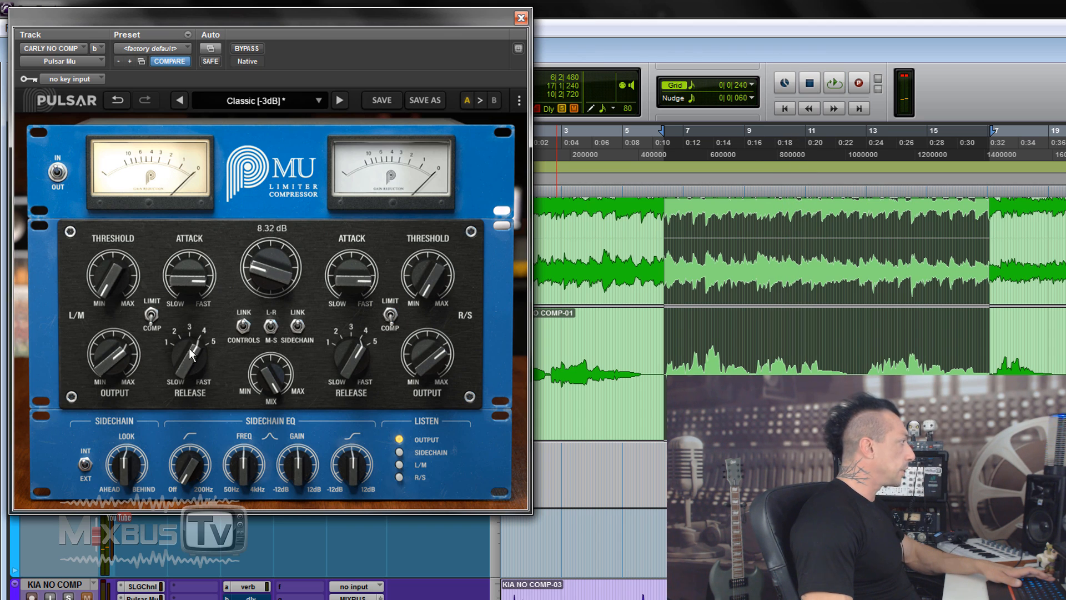
Play the green vocal passage with the compressor active and bypassed to compare the sound, leaving the compressor active
key(space)
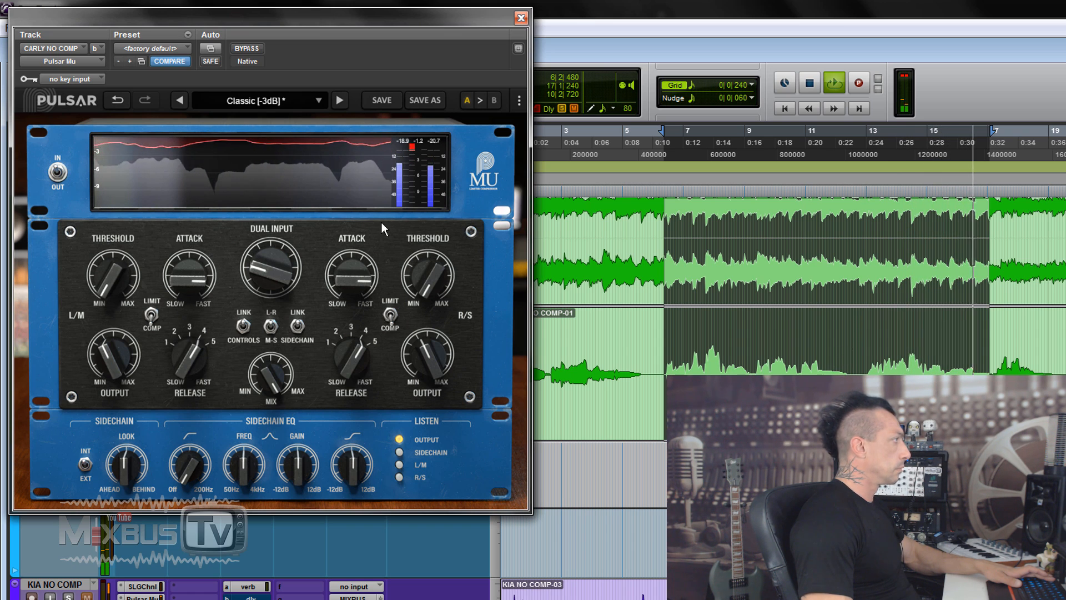
key(space)
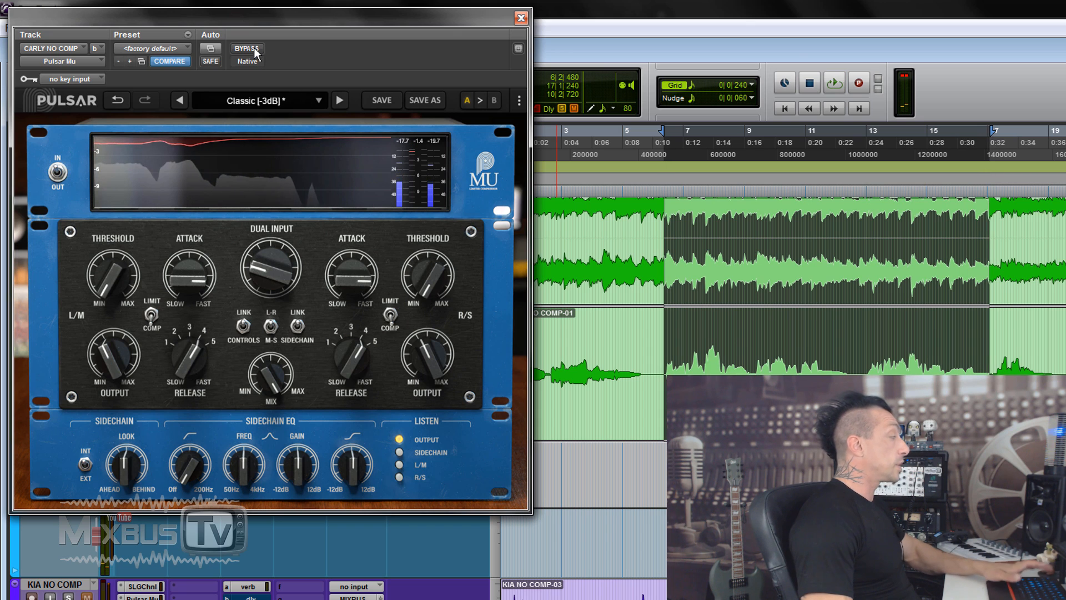
key(space)
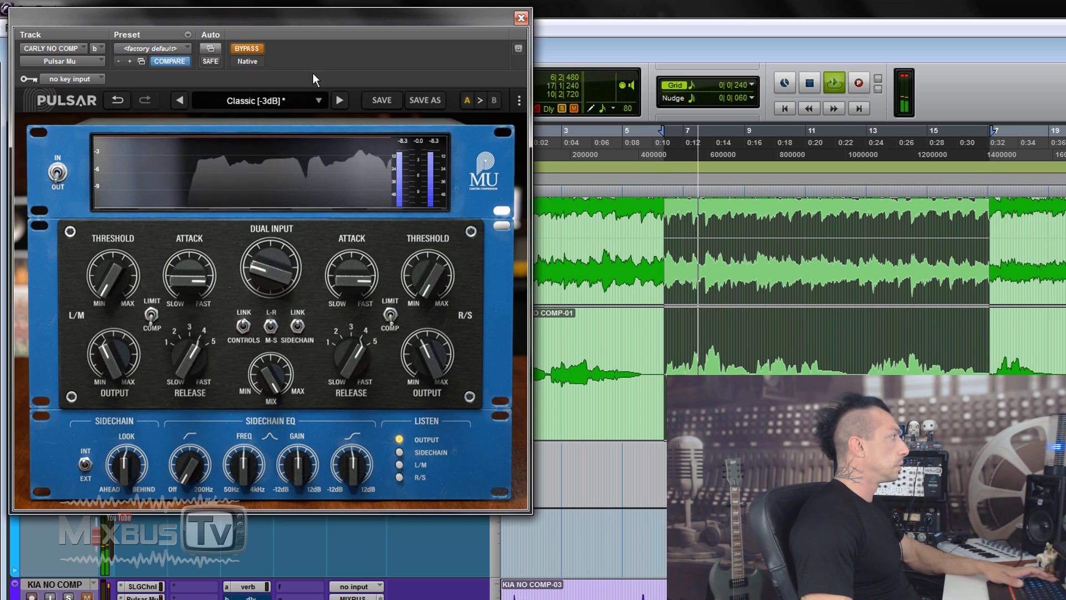
key(space)
click(240, 49)
key(space)
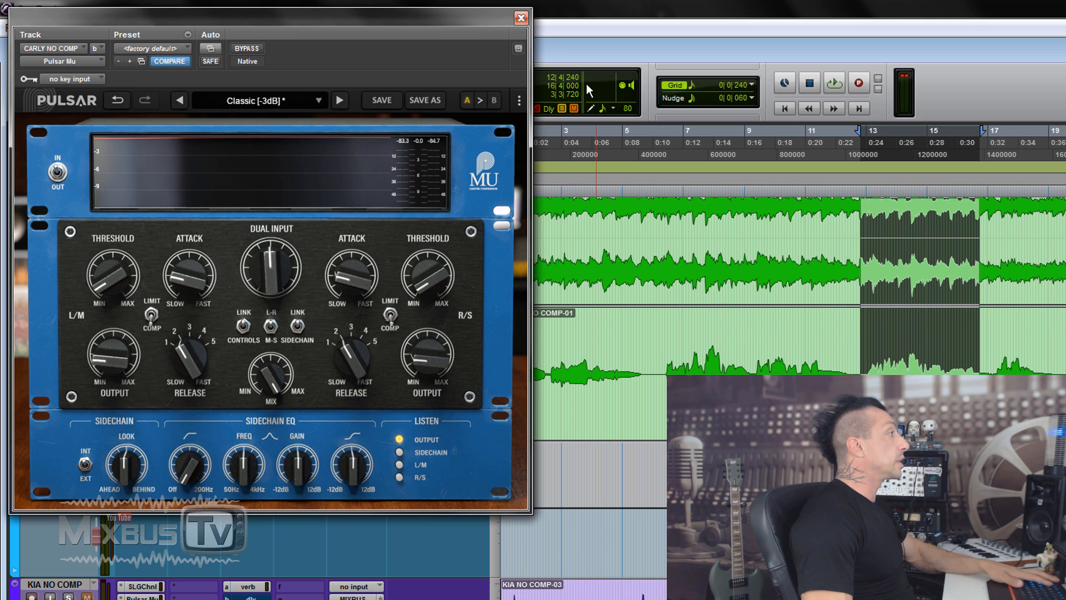
Close this compressor, solo the purple vocal track and open its Pulsar Mu
click(521, 19)
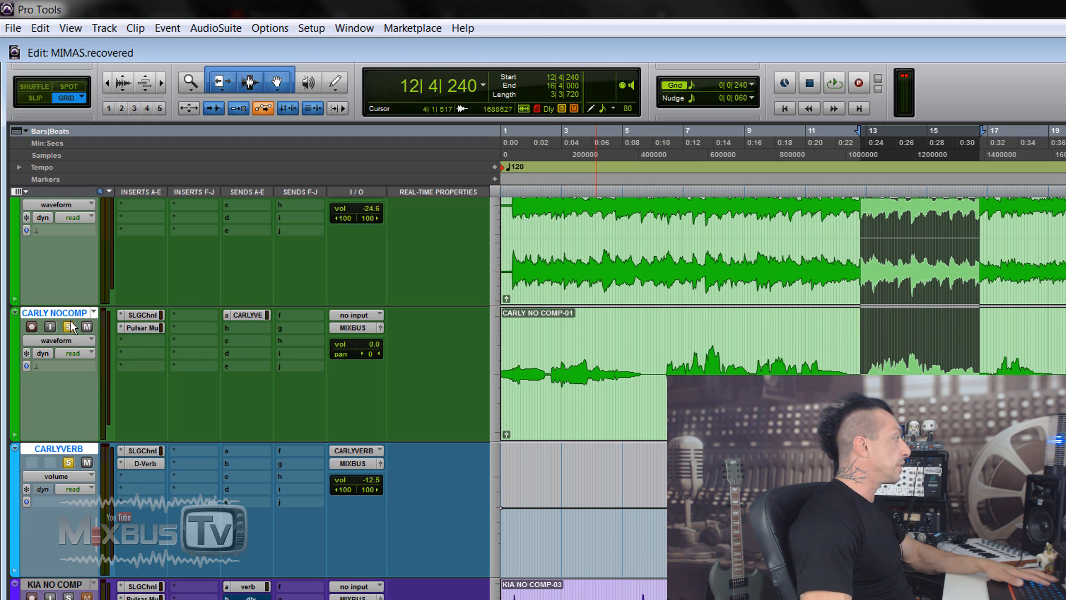
scroll(82, 409, down, 5)
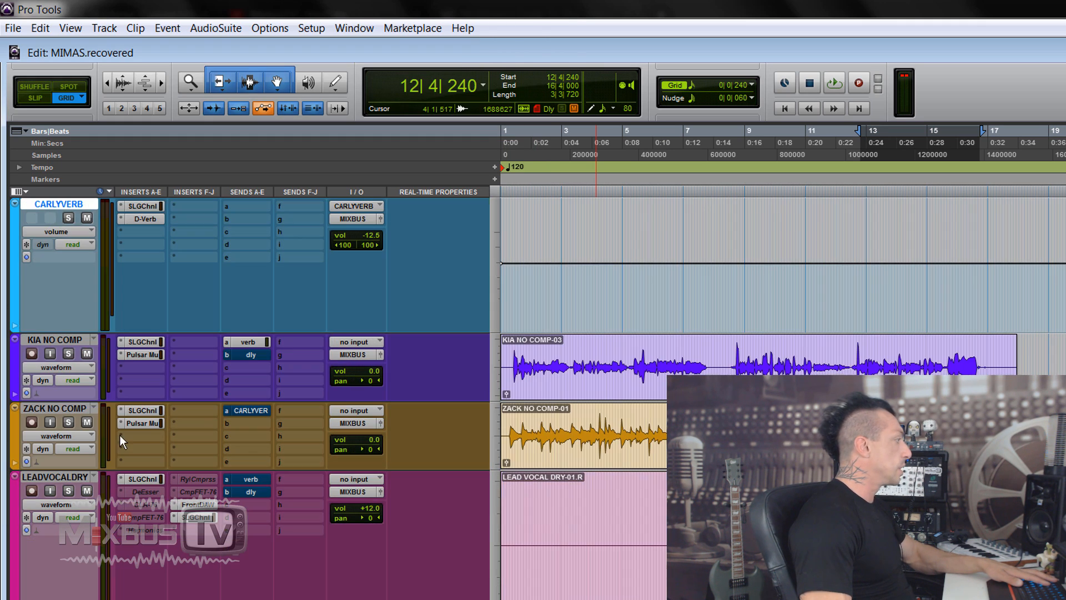
click(70, 354)
click(139, 354)
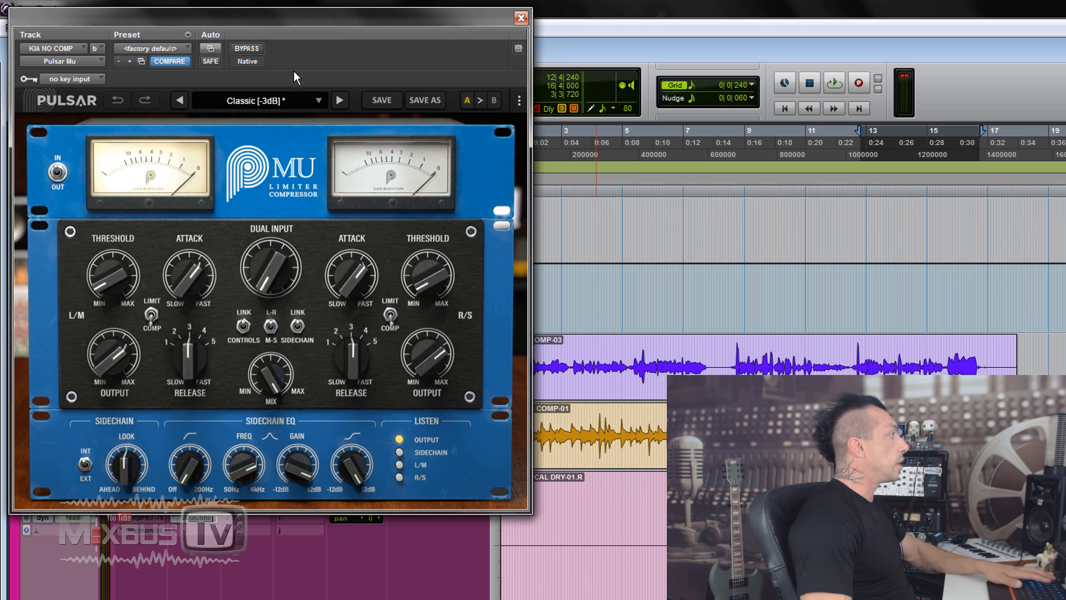
drag(300, 28, 289, 23)
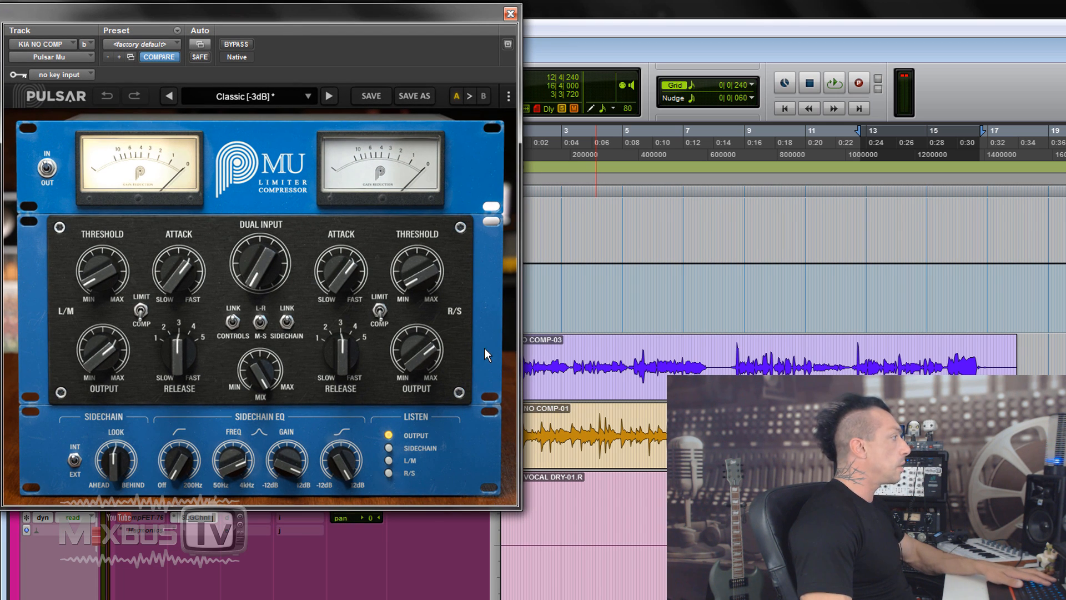
Load the compressor's factory default preset and select the purple clip from 5|1|720 to 16|4|240 for looping
click(169, 43)
click(191, 52)
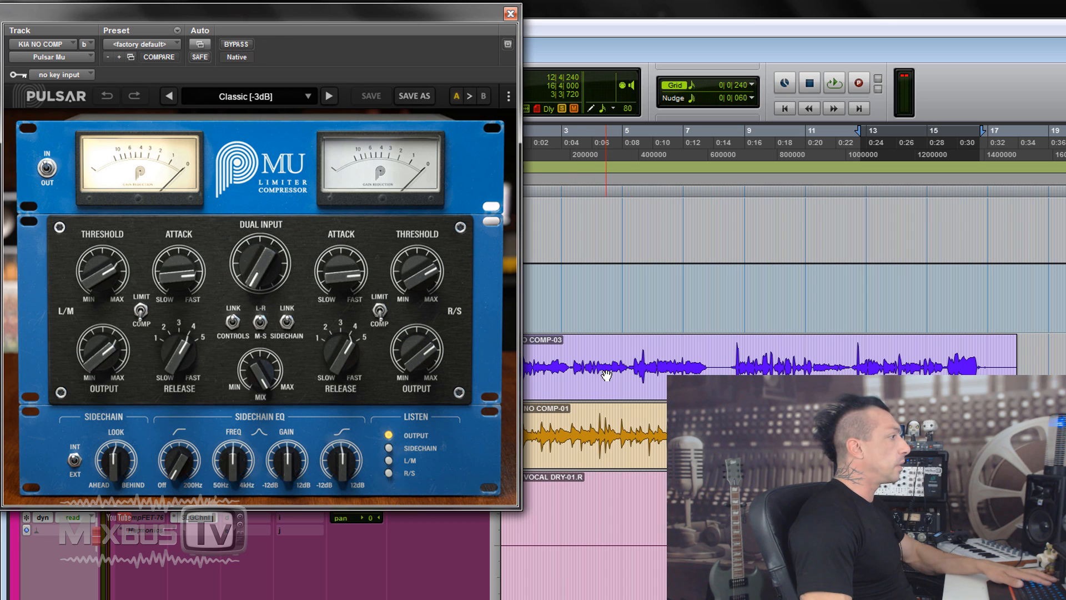
click(704, 364)
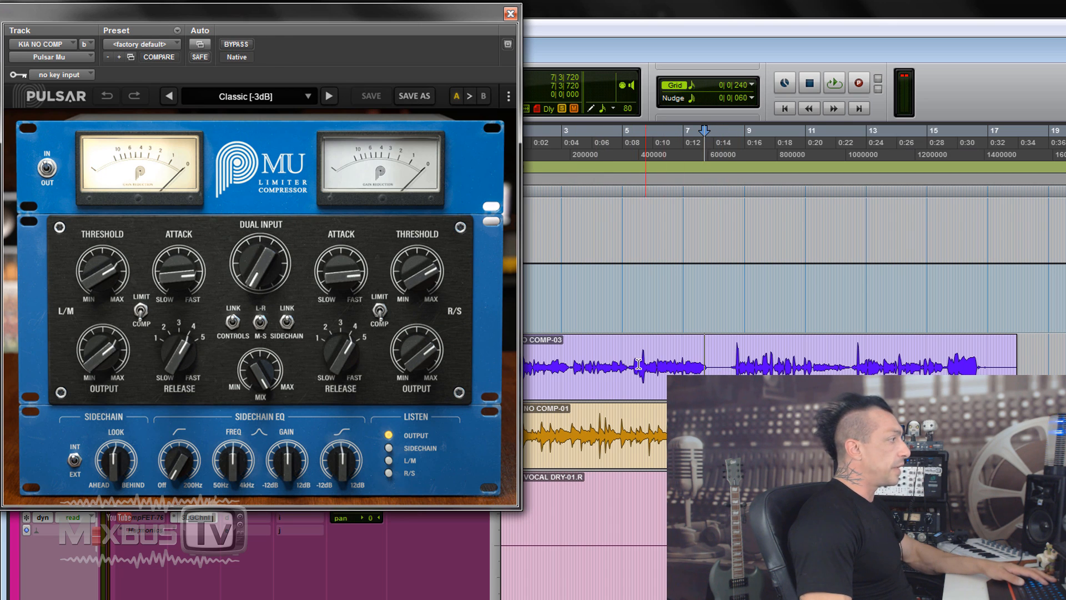
drag(627, 358, 976, 354)
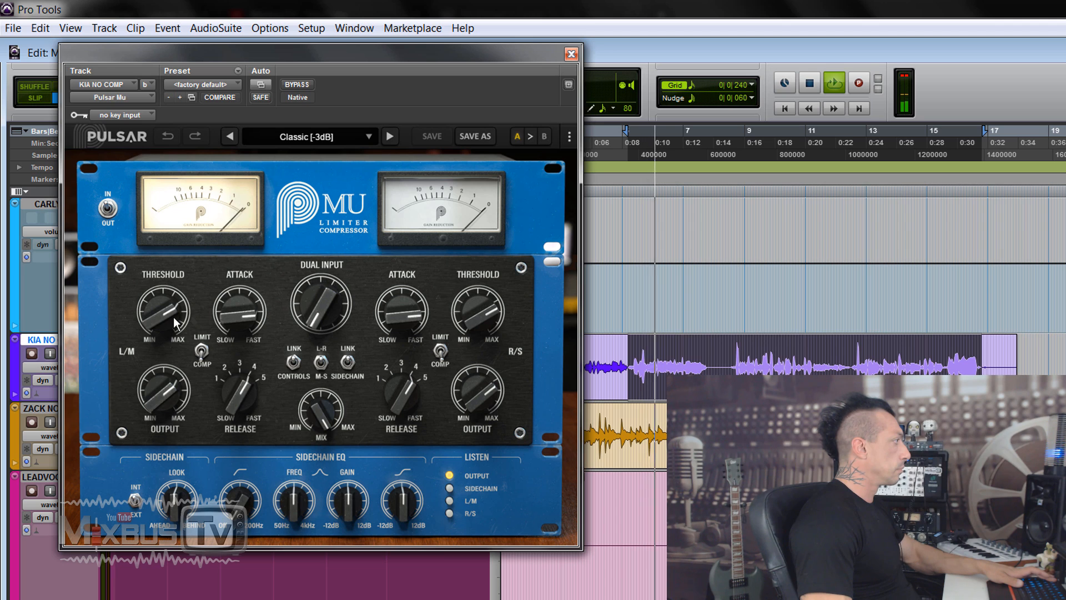
Lower the compressor's threshold and slow the attack to about the middle of its range while the vocal plays
drag(171, 316, 149, 379)
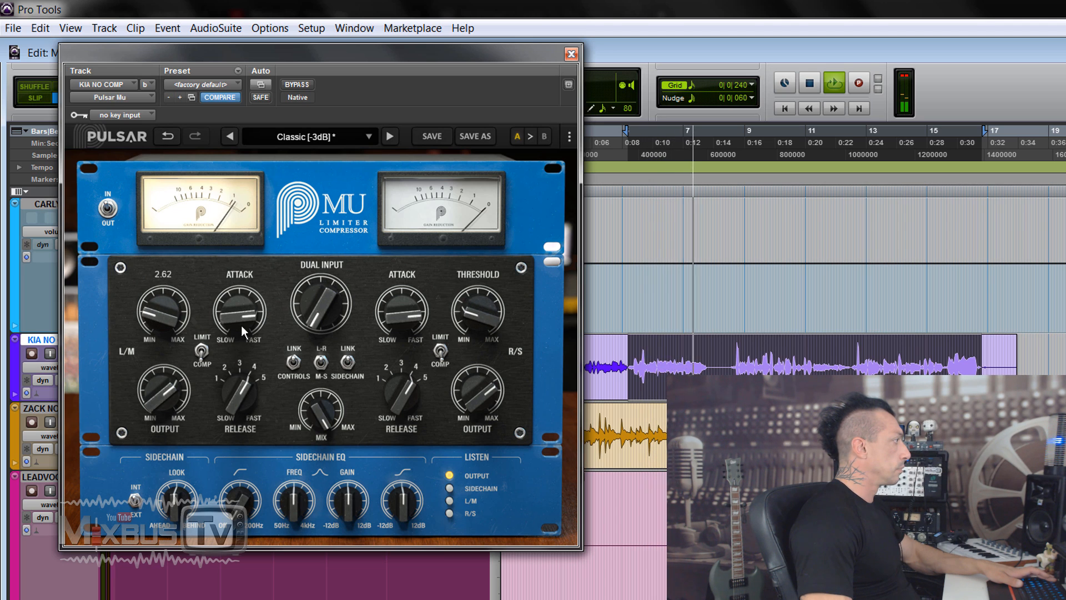
drag(241, 326, 239, 356)
alt+click(160, 326)
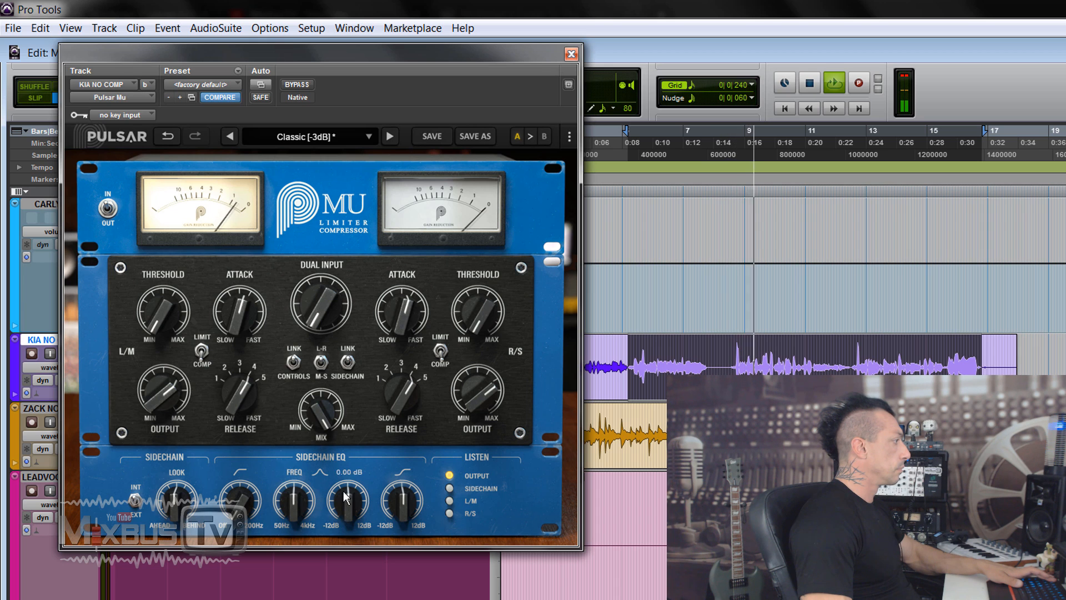
Raise the sidechain EQ's bell frequency, bell gain and high shelf, and stop playback
drag(301, 480, 303, 456)
drag(388, 501, 397, 482)
key(space)
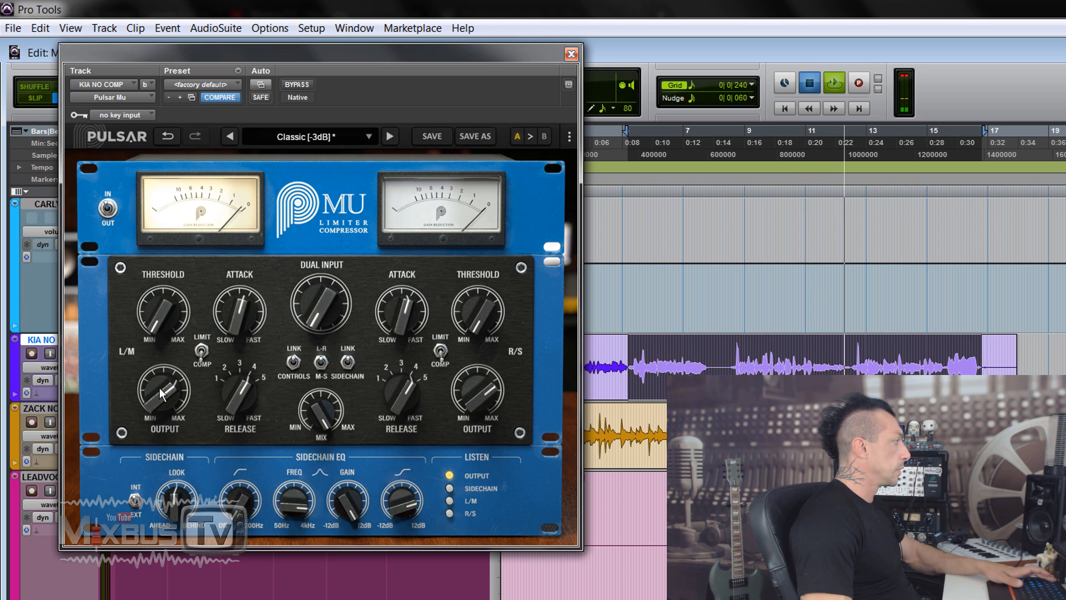
Lower the compressor's output, raise the dual input and restart the vocal loop
drag(163, 392, 160, 418)
drag(319, 294, 318, 282)
key(space)
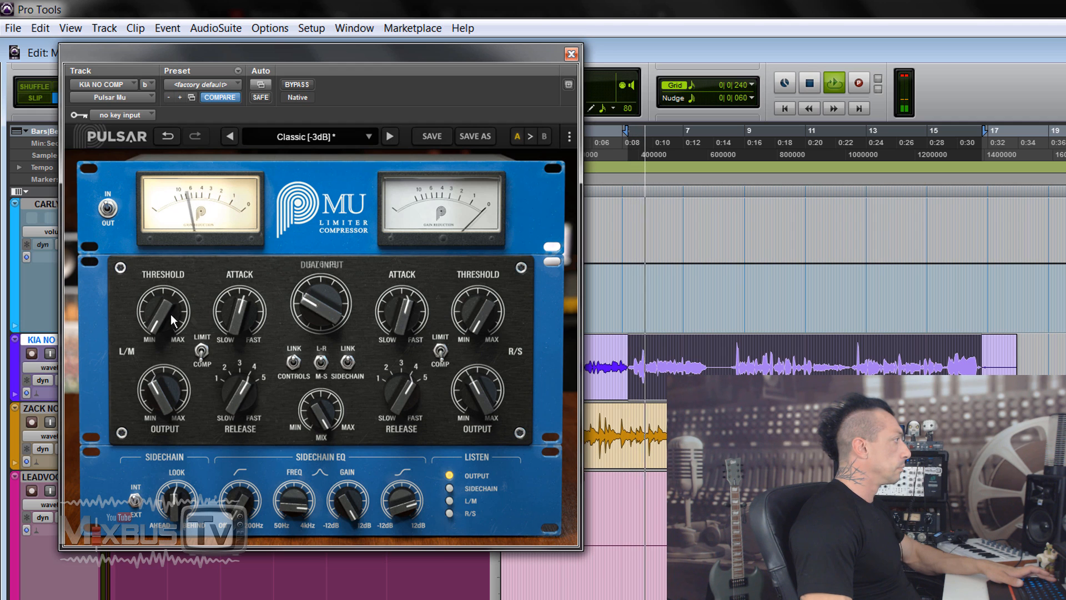
Raise the threshold, fine-tune the dual input and set the release to about 5 on its scale
drag(171, 313, 164, 244)
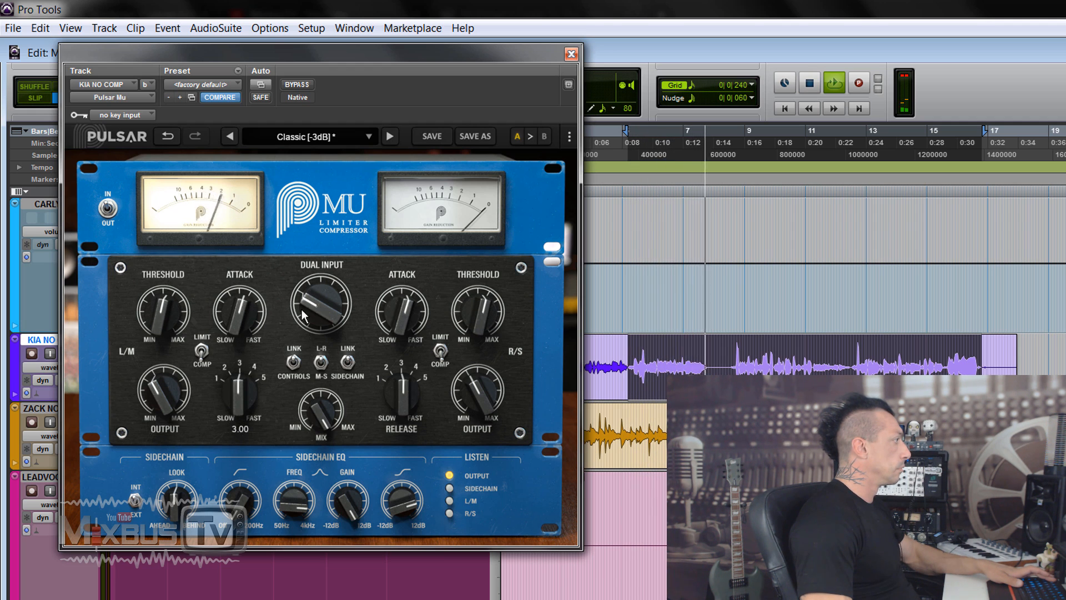
drag(303, 311, 305, 305)
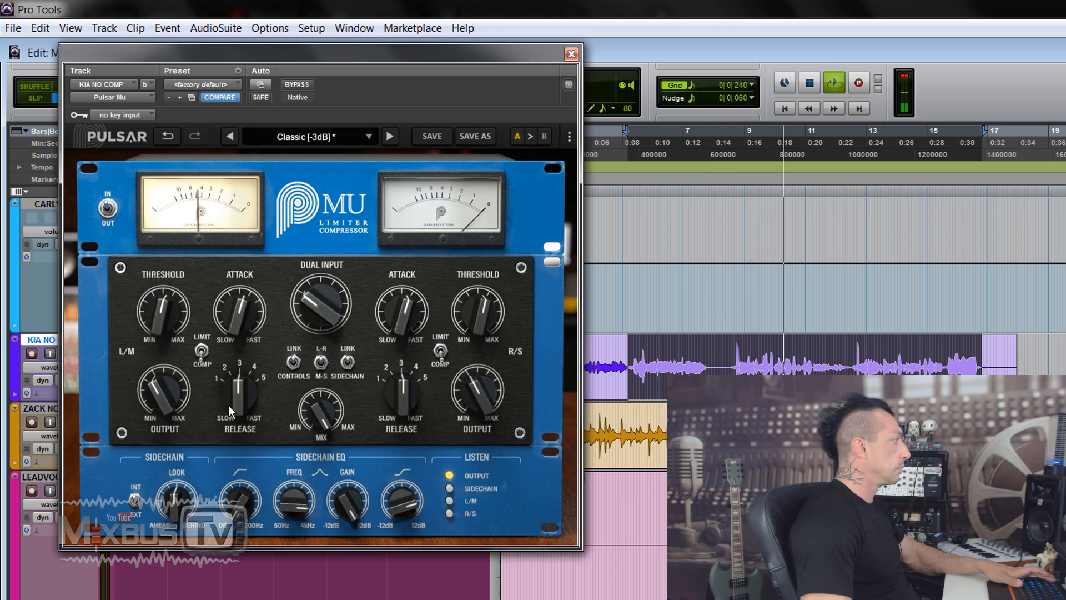
drag(228, 408, 231, 371)
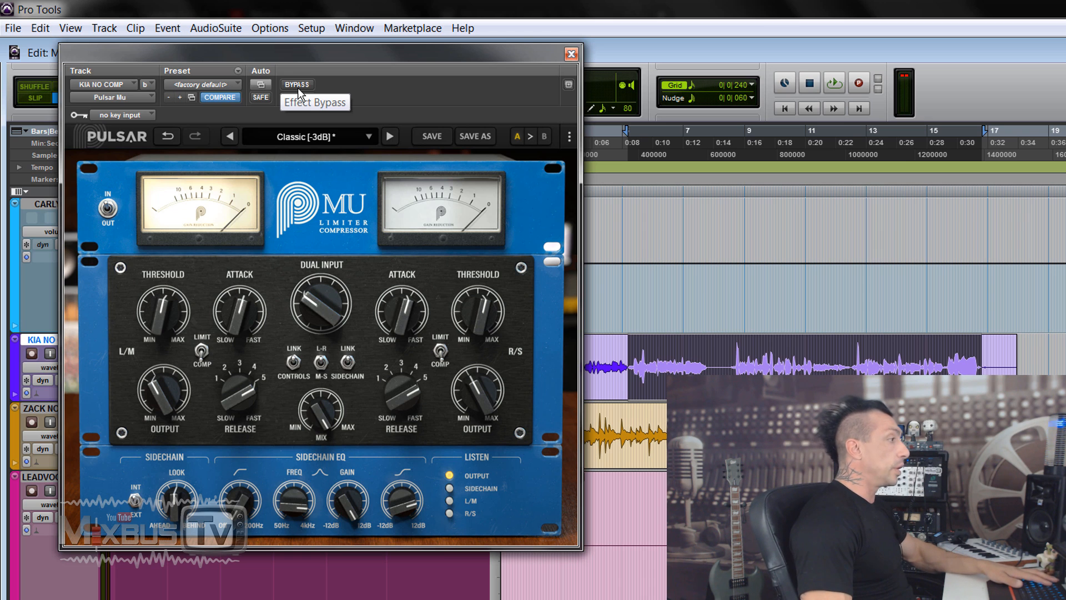
Loop the purple clip from about bar 8 to bar 12 and compare it with the compressor active and bypassed
click(297, 87)
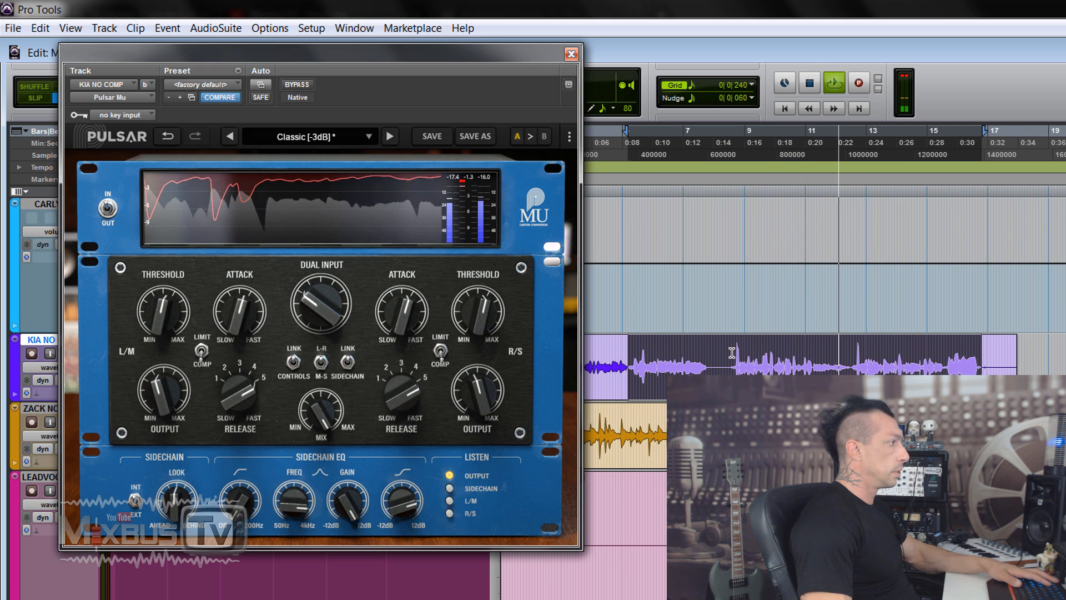
drag(732, 352, 850, 356)
key(space)
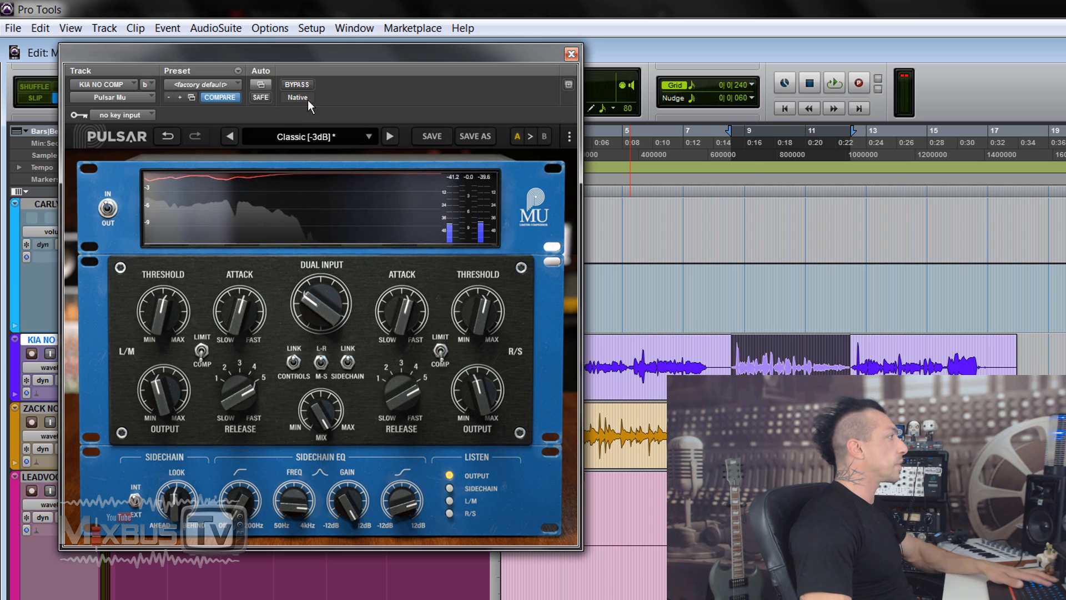
click(297, 85)
key(space)
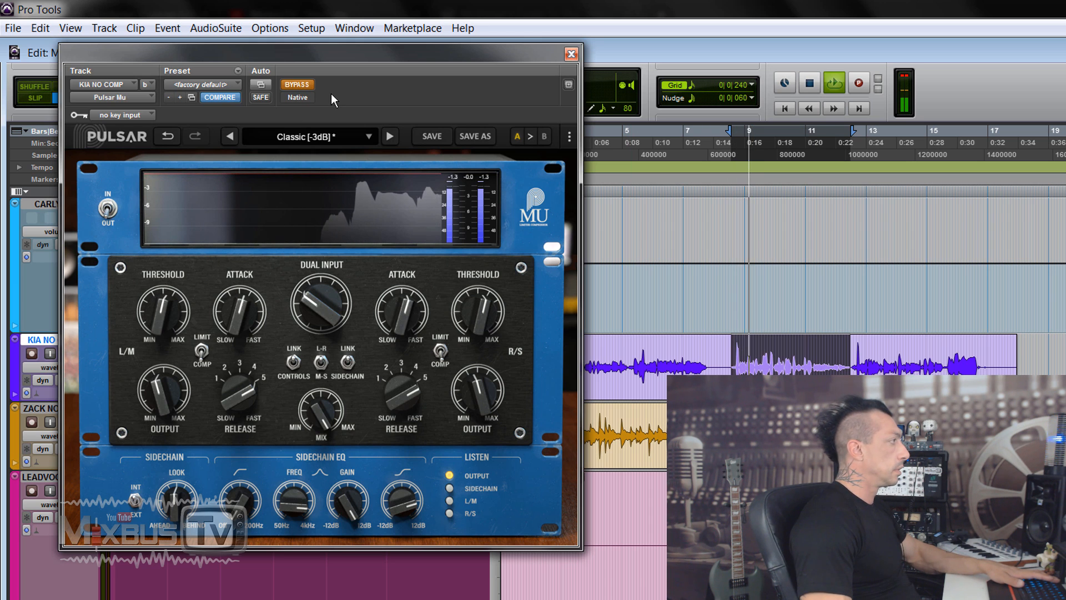
click(301, 85)
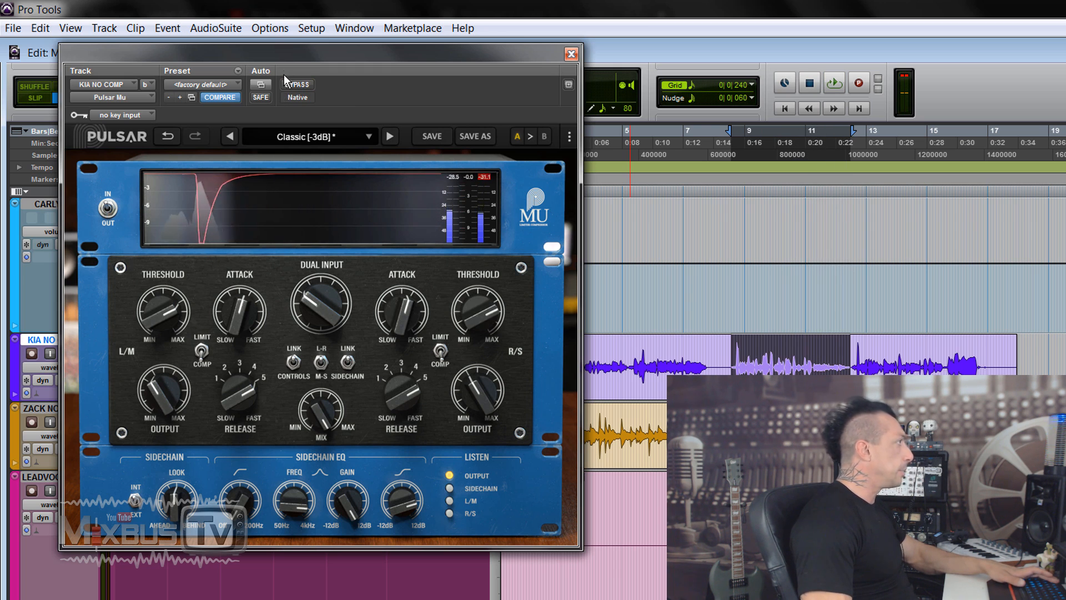
Play the vocal loop, set the threshold to 7.50 and set the output to -8.28 dB
key(space)
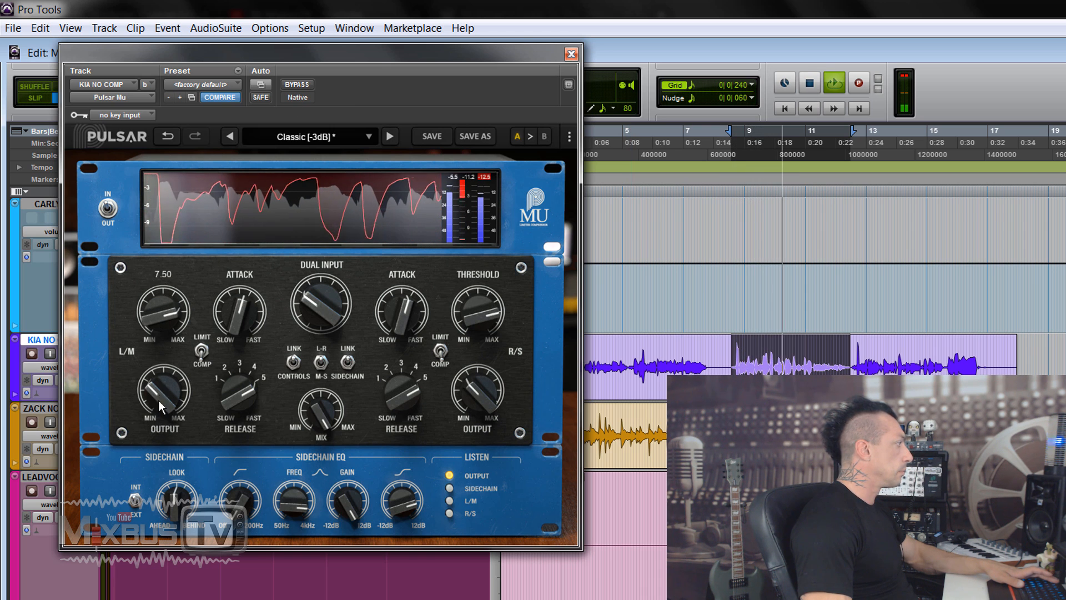
drag(161, 406, 160, 396)
Reset the output peak indicator and compare the heavily compressed vocal with bypass, leaving the compressor active
click(304, 87)
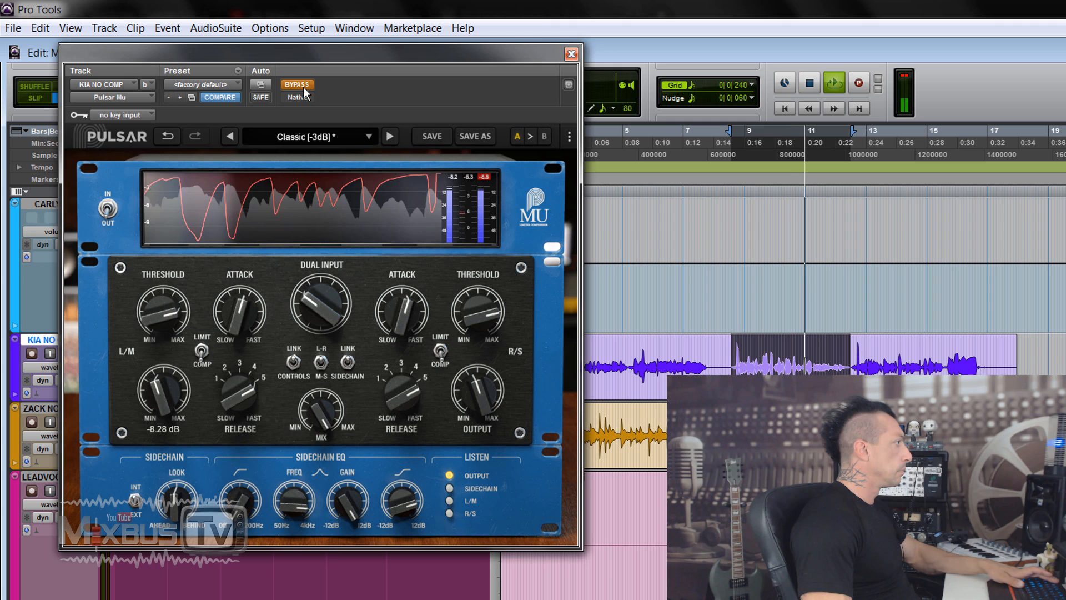
click(480, 177)
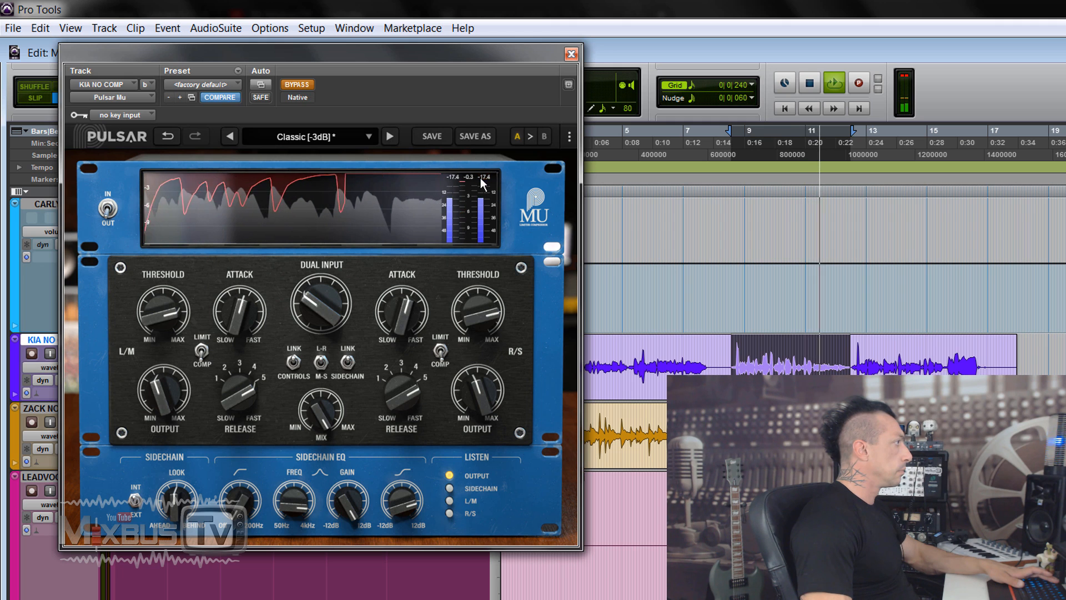
click(297, 85)
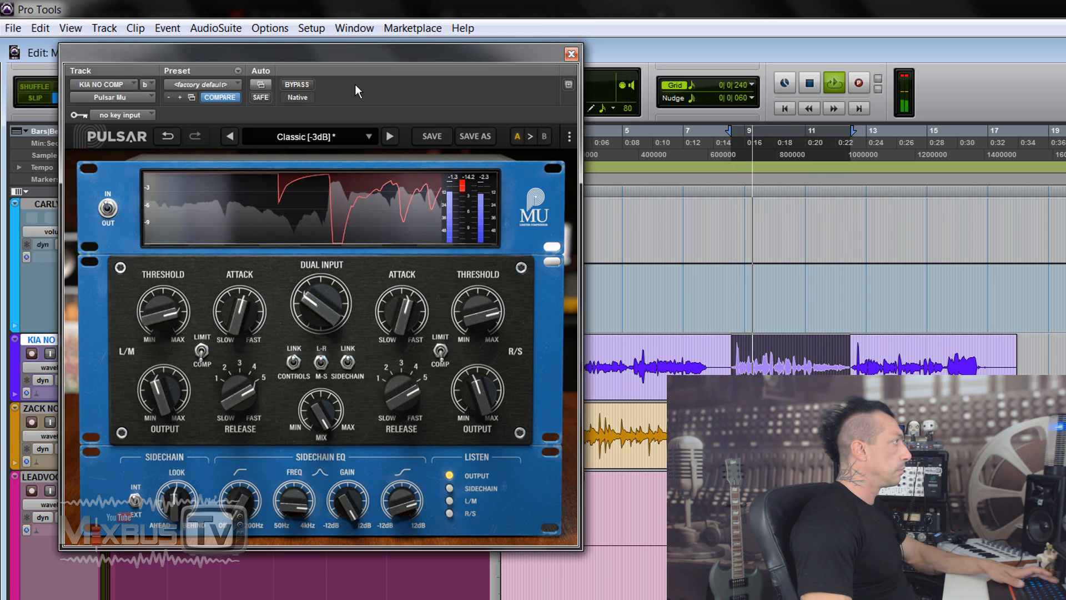
click(303, 86)
click(302, 86)
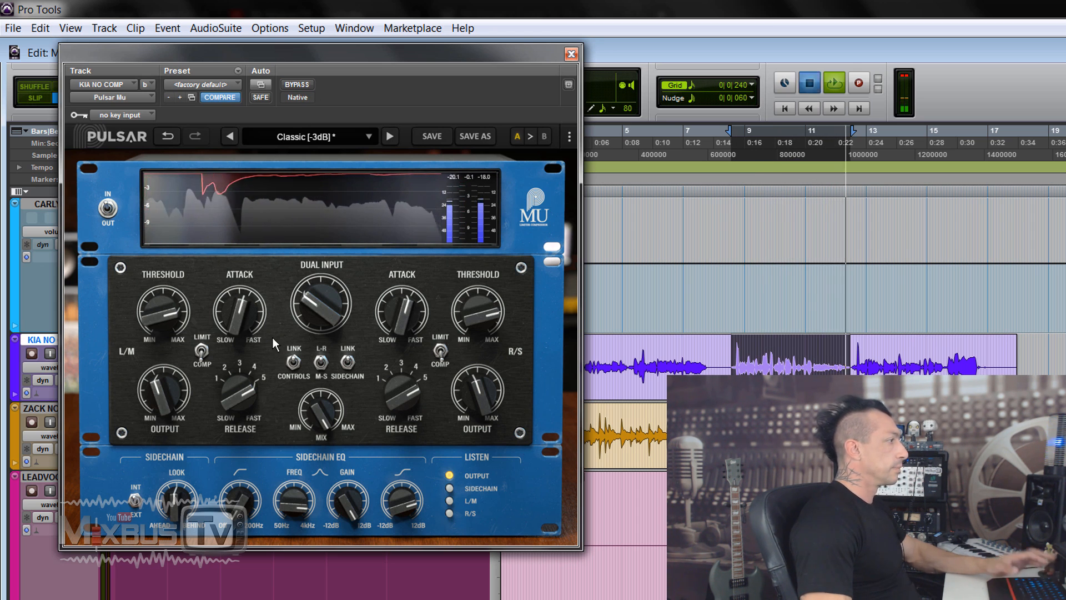
Play the STBA_Dr_L_04 drum loop and compare its Pulsar Mu at the Classic [-3dB] preset with bypass
key(space)
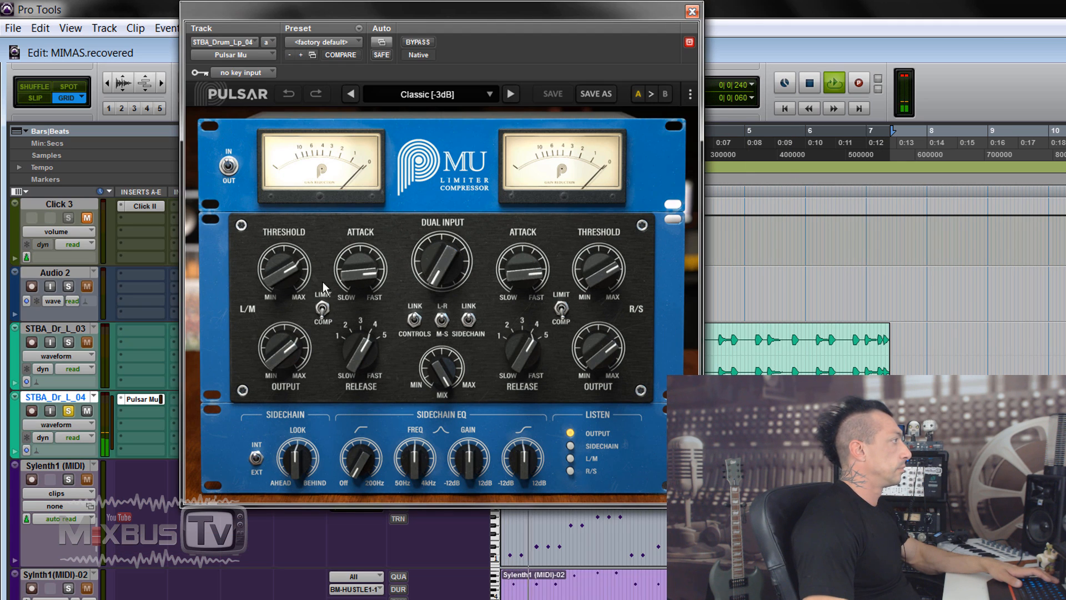
click(417, 41)
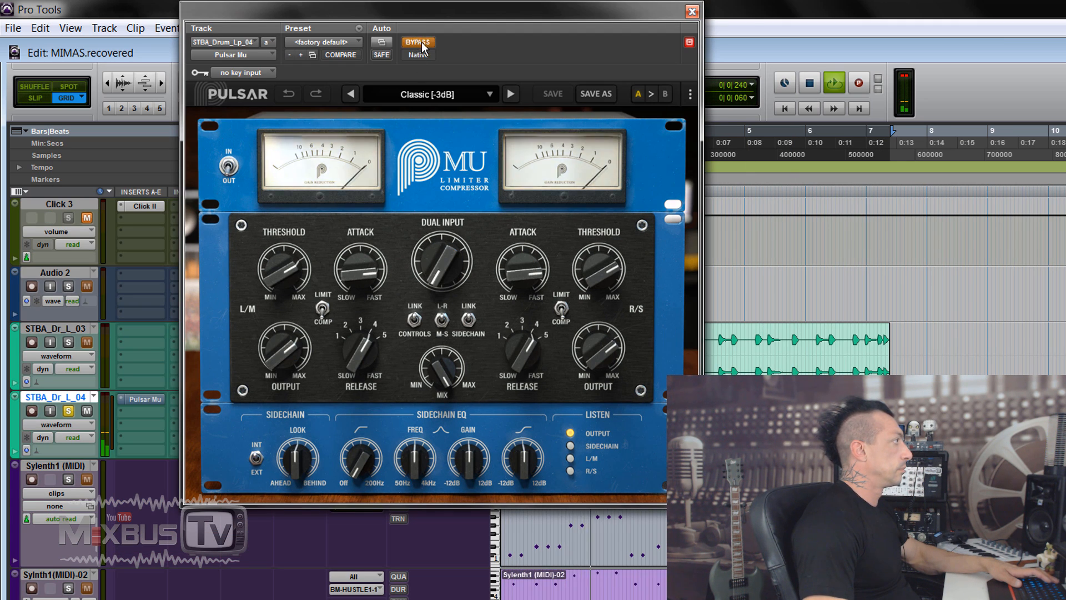
click(417, 41)
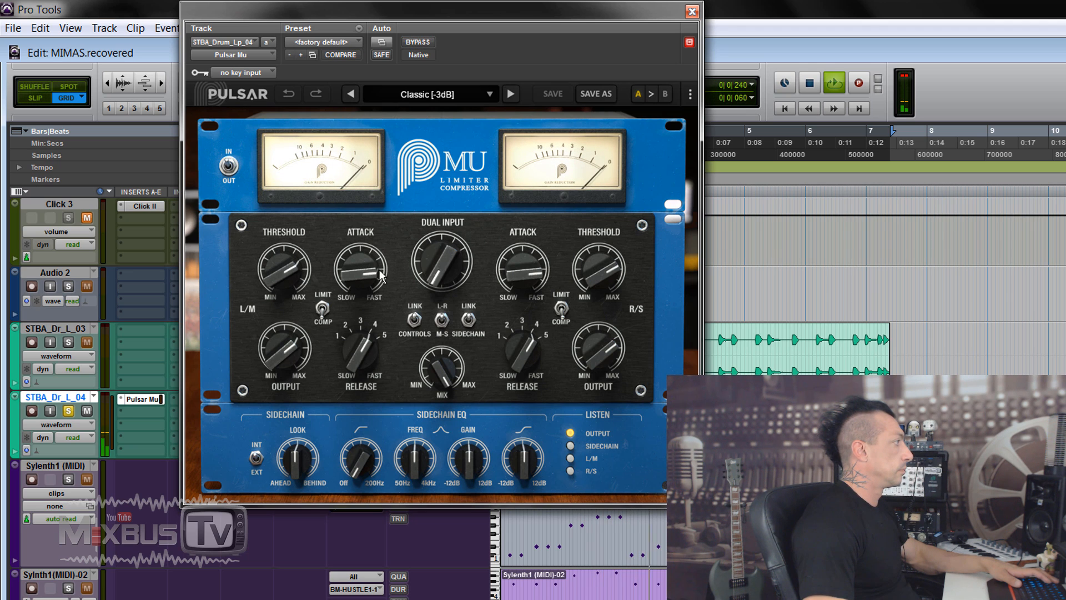
Slow the drum compressor's attack, set the dual input to 14.6 dB and lower the output to -15.5 dB
drag(397, 256, 357, 353)
drag(440, 260, 442, 223)
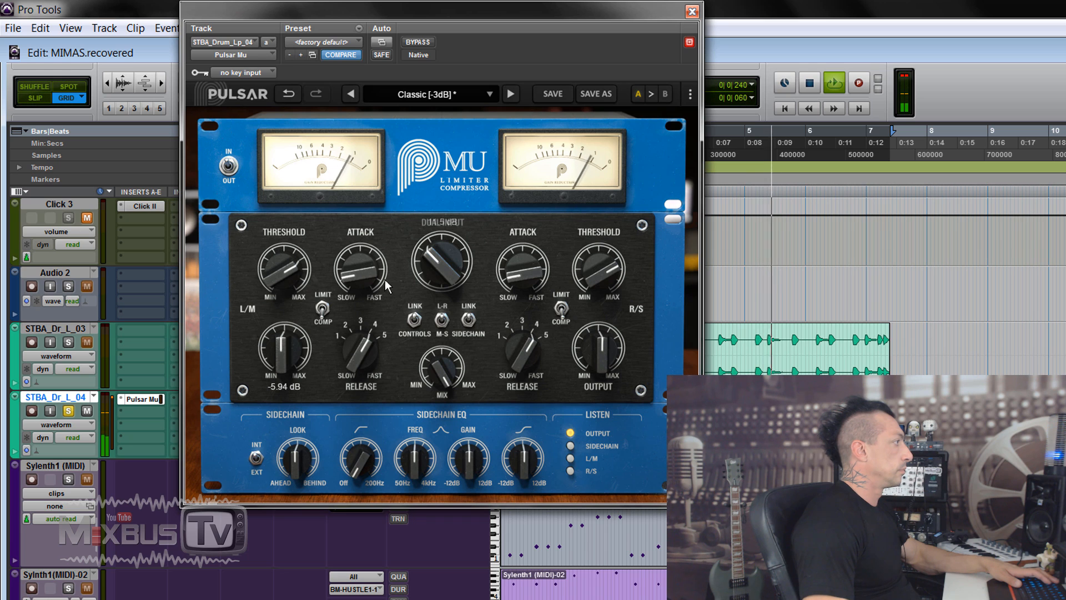
drag(430, 259, 431, 254)
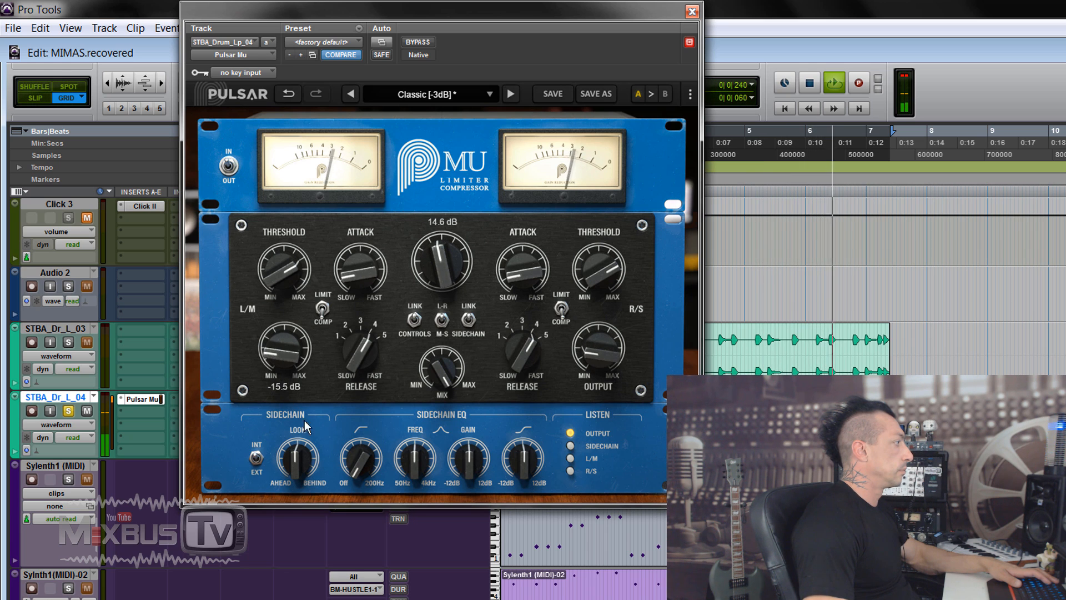
Raise the sidechain low-cut frequency toward 200 Hz, set the output to -10.8 dB and the dual input to 16.2 dB
drag(357, 411, 357, 407)
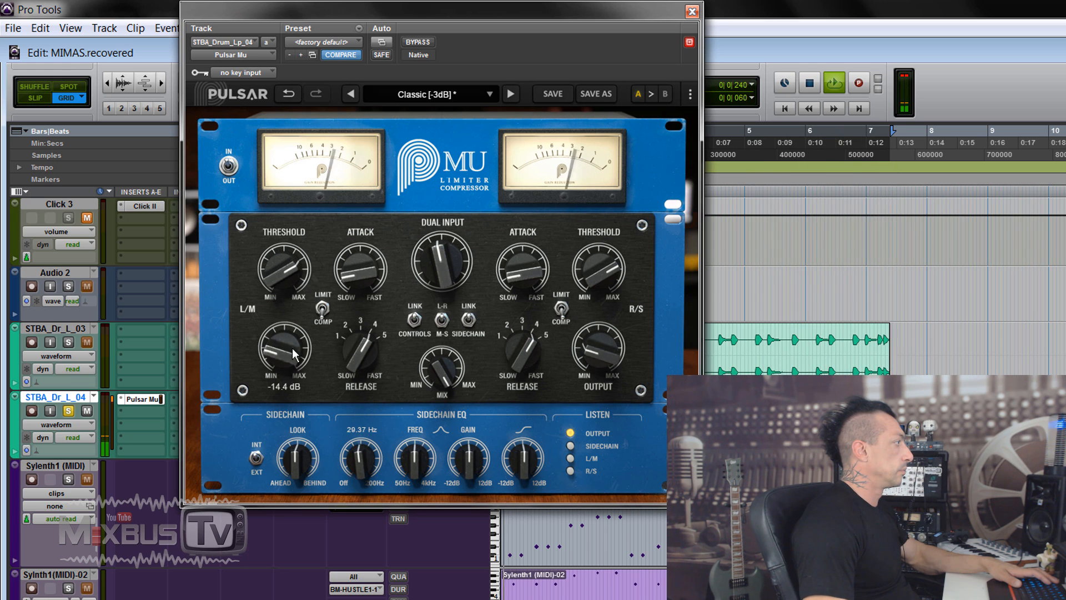
drag(293, 349, 292, 345)
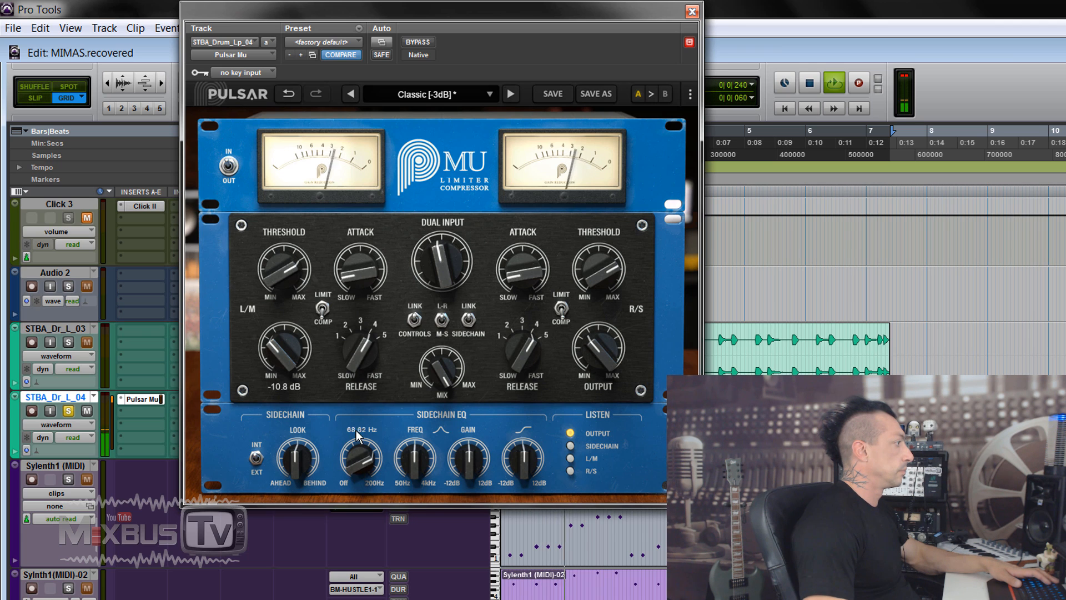
drag(357, 419, 360, 390)
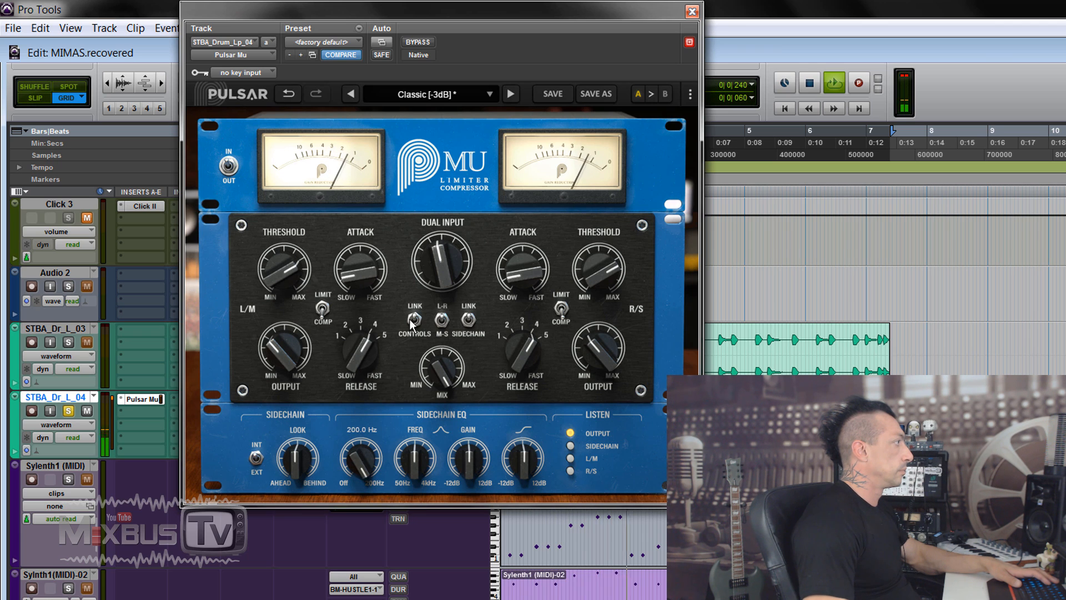
Compare the compressed drums with bypass, set the R/S output to -8.28 dB and compare with bypass again
click(427, 45)
click(427, 45)
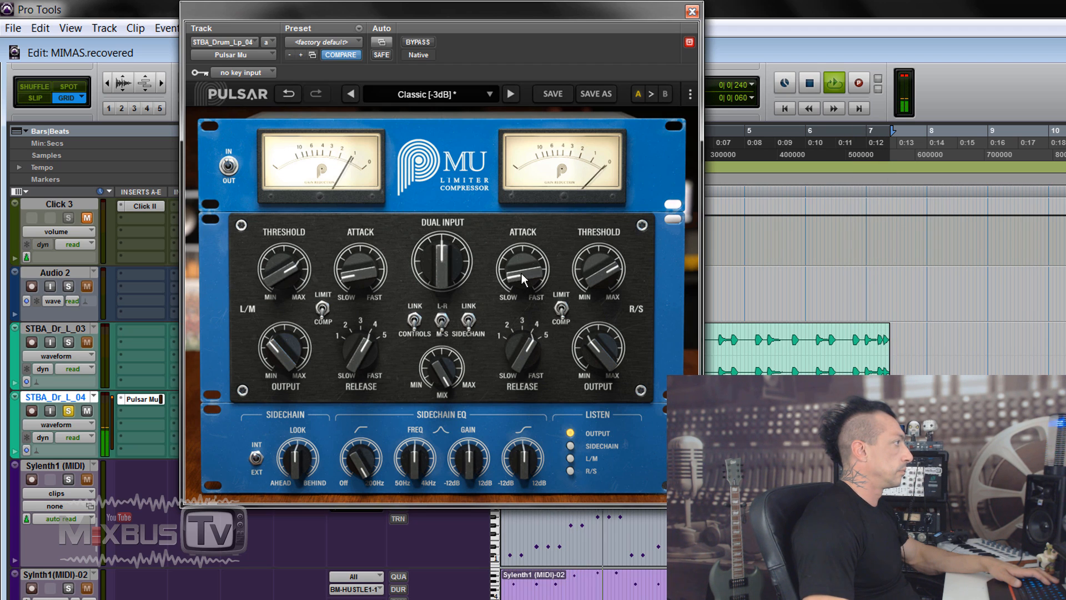
drag(598, 356, 598, 350)
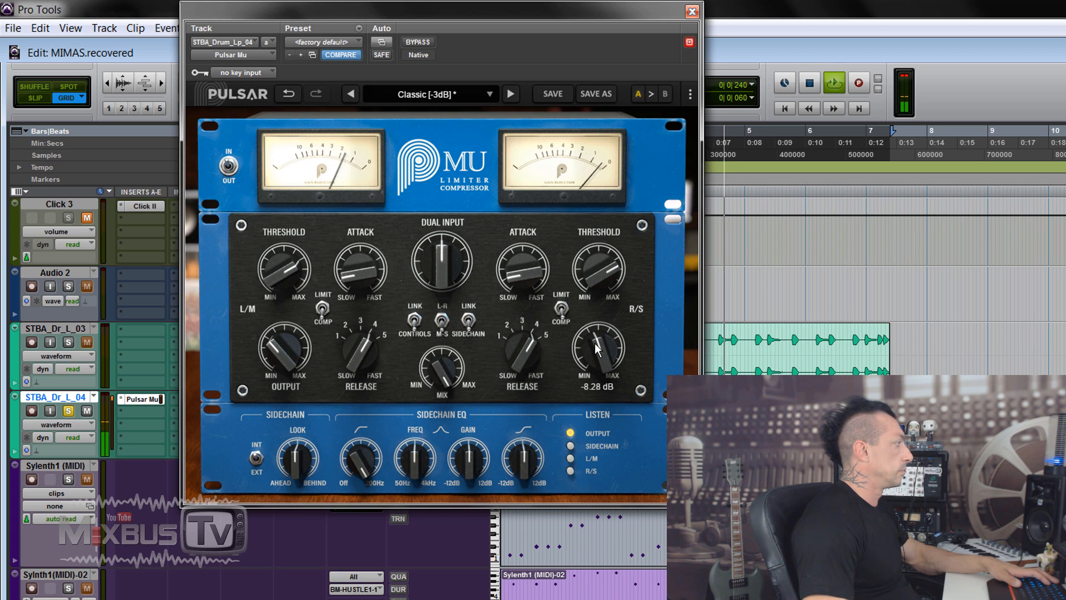
click(411, 42)
click(415, 45)
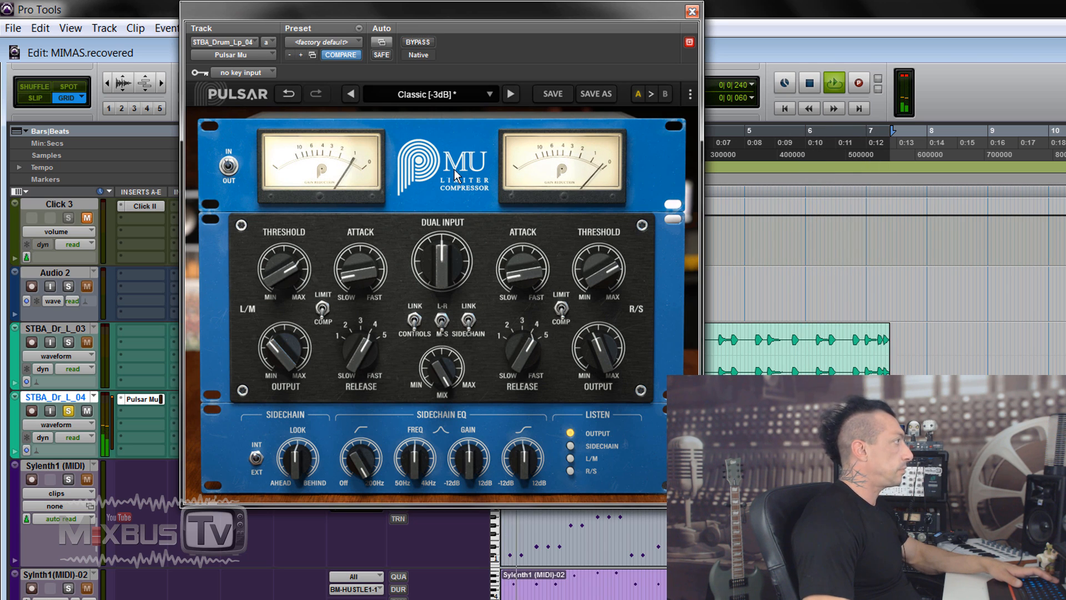
Switch the drum compressor's display to the gain-reduction graph, comparing with bypass, and end with the compressor active and playback stopped
click(421, 43)
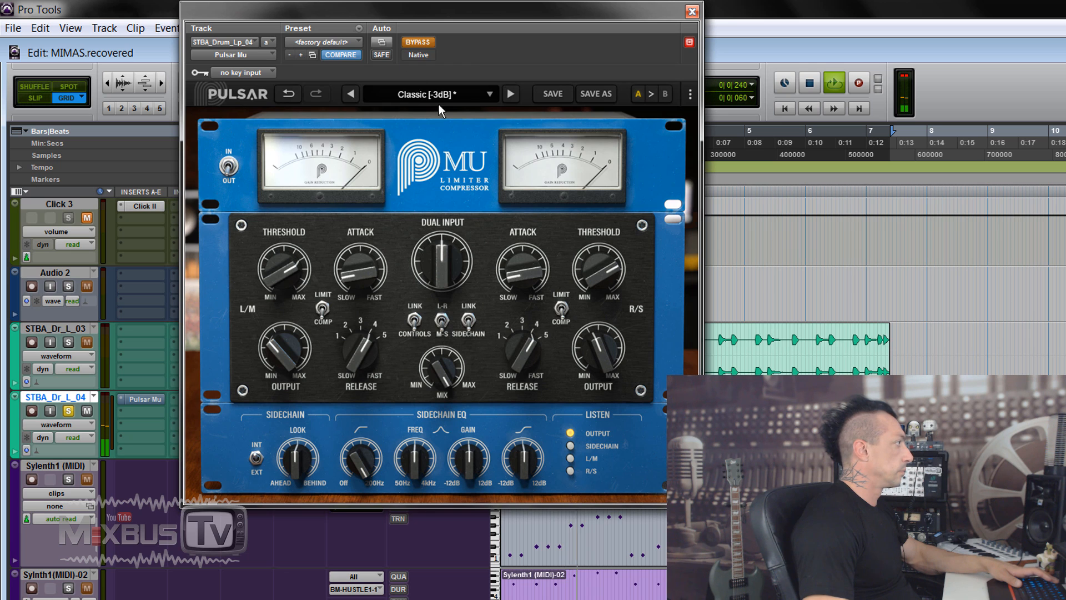
click(440, 109)
click(427, 44)
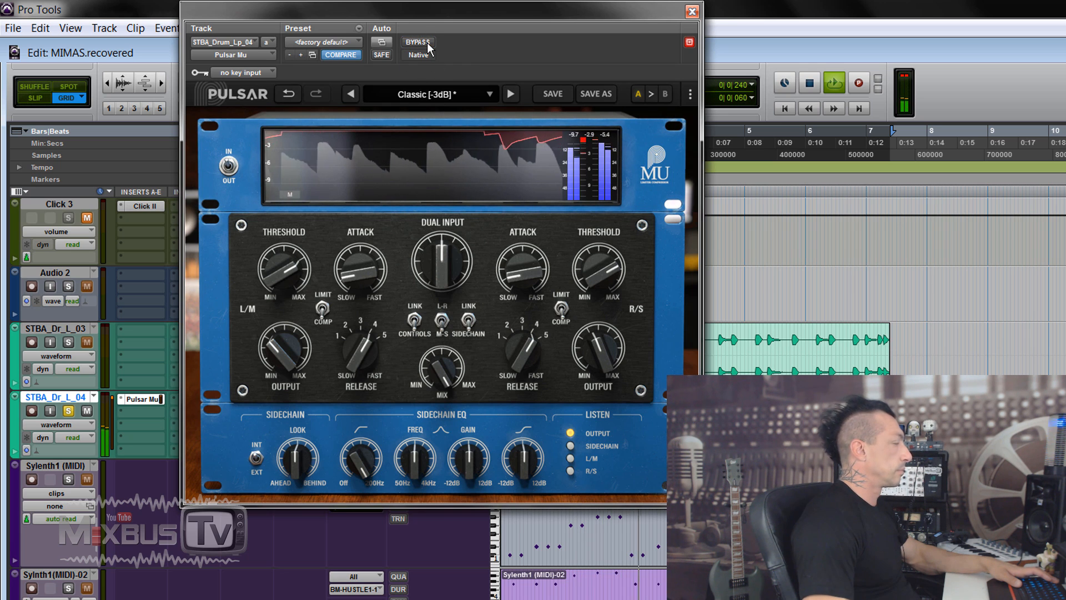
key(space)
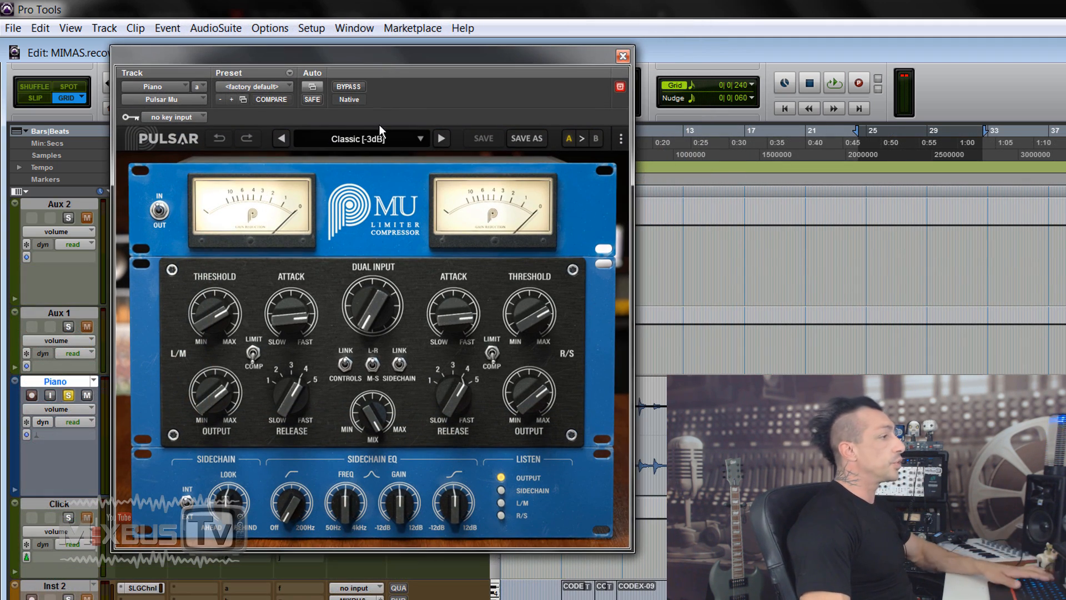
Show the piano compressor's gain-reduction graph, play the piano, lower the output and set the threshold to 1.92
click(368, 227)
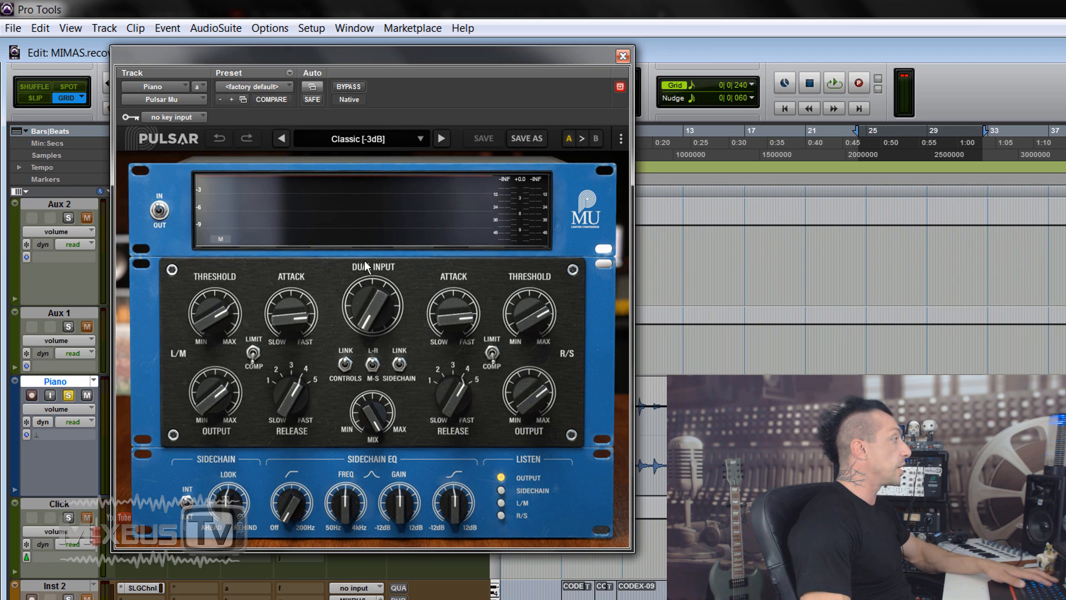
key(space)
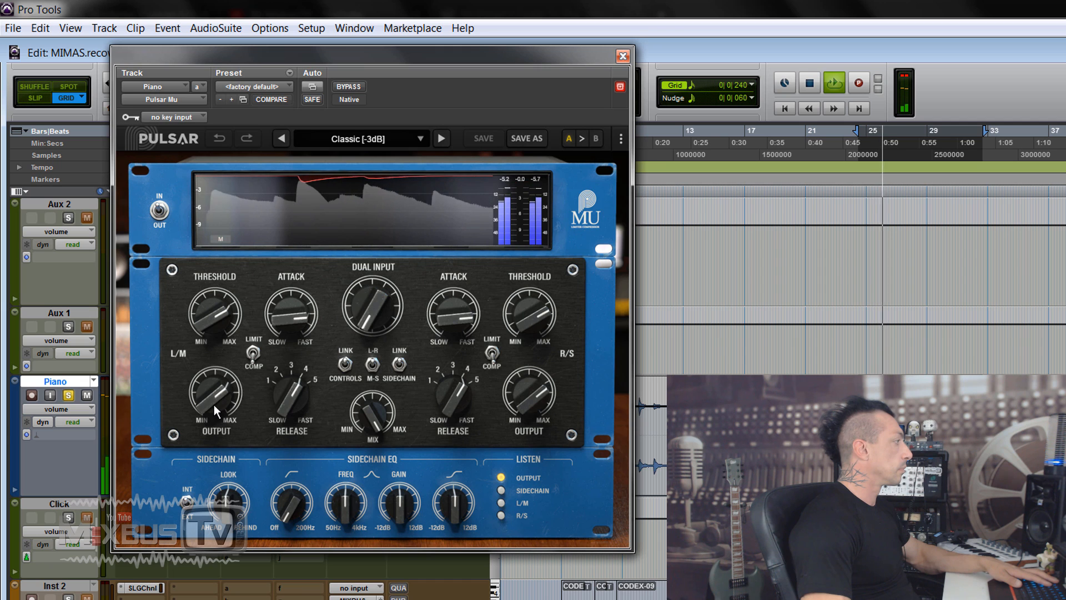
drag(215, 404, 210, 431)
drag(215, 314, 213, 371)
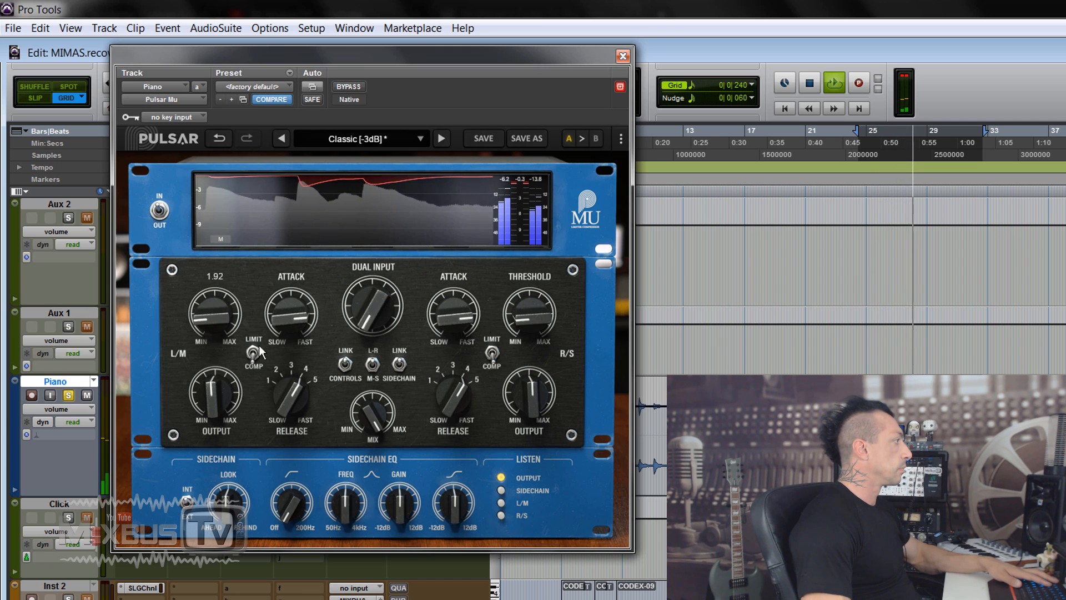
Set the piano compressor's attack to 4.80, dual input to 10.7 dB and release to 4.00, and lower its output further
drag(291, 324, 288, 357)
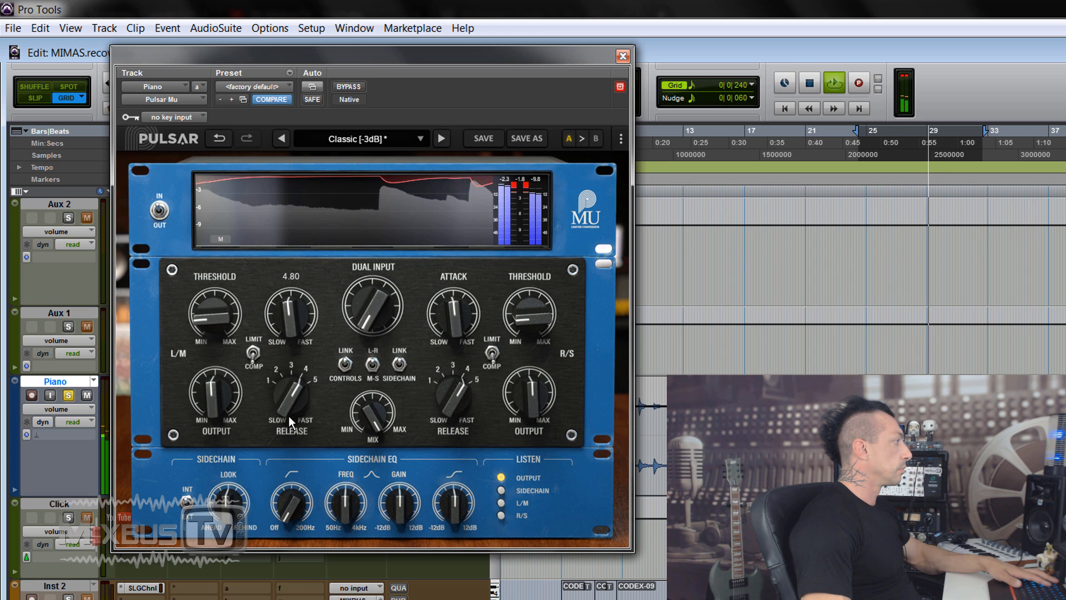
drag(289, 416, 297, 390)
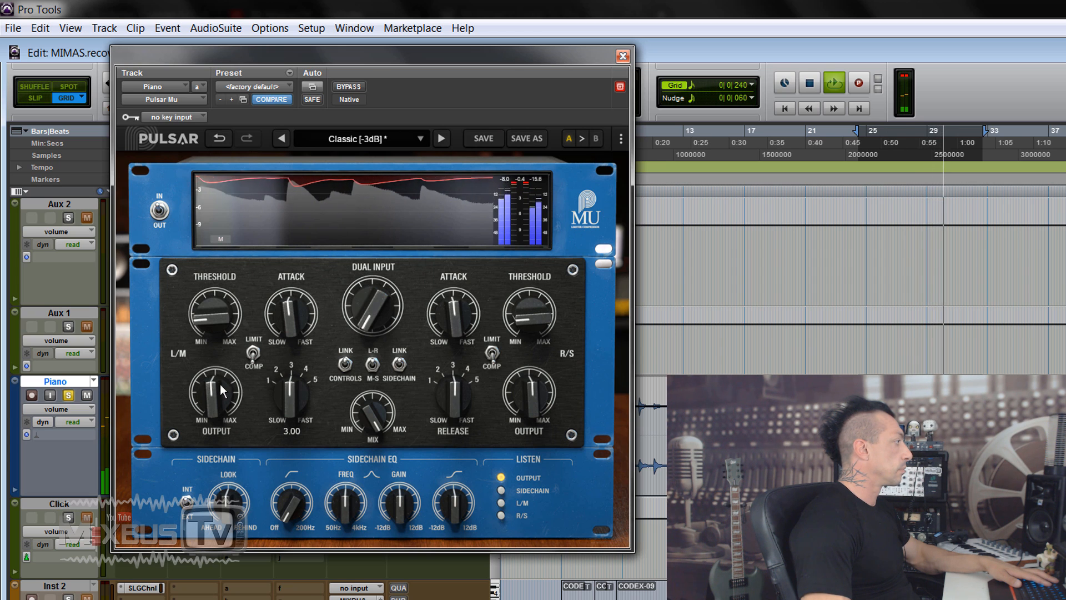
drag(219, 384, 214, 406)
mouse_move(366, 300)
mouse_down()
mouse_move(361, 274)
mouse_move(370, 292)
mouse_up()
drag(306, 383, 302, 347)
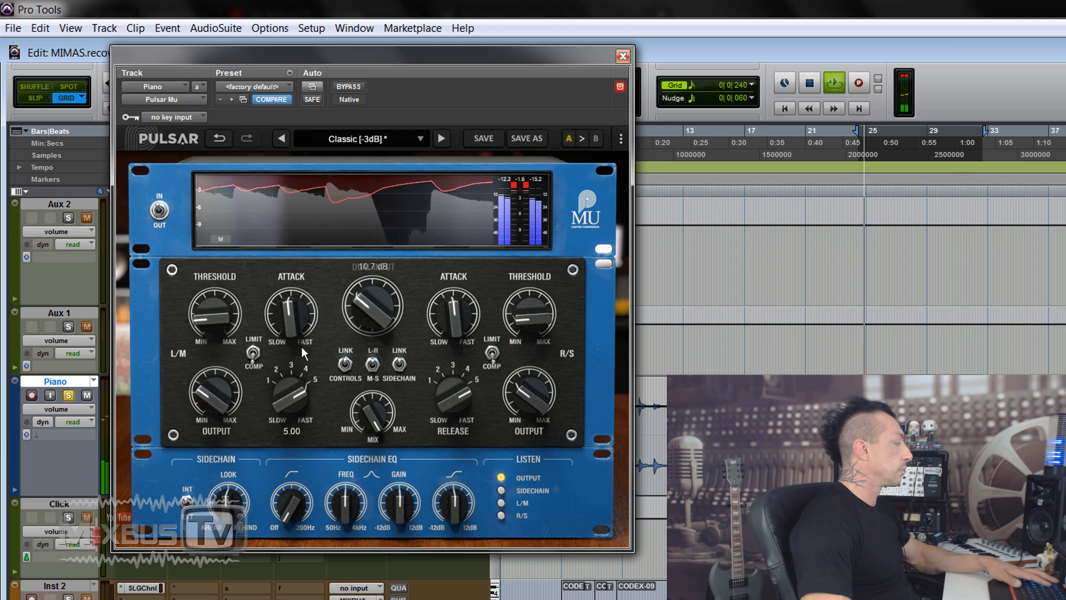
drag(298, 395, 298, 406)
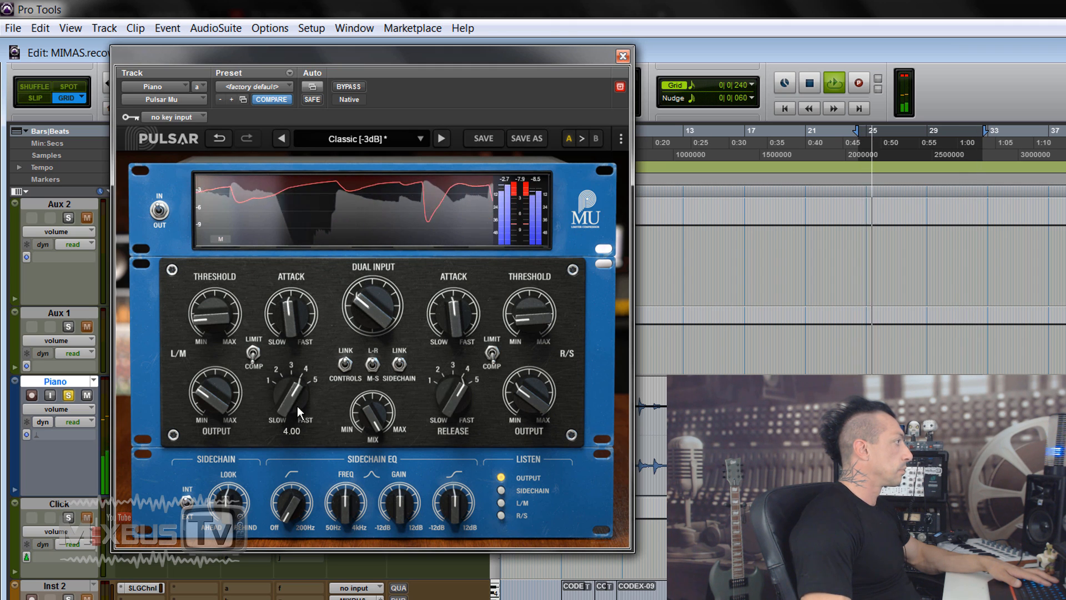
Set the piano compressor's output to -9.00 dB, comparing with bypass before and after, and stop playback
click(347, 87)
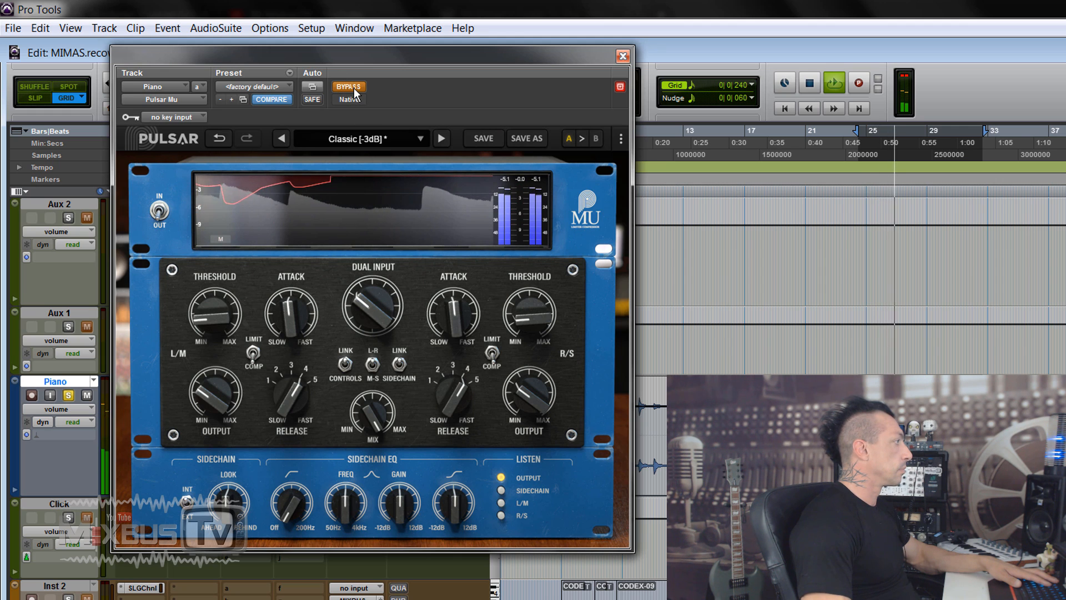
click(354, 87)
drag(211, 386, 206, 392)
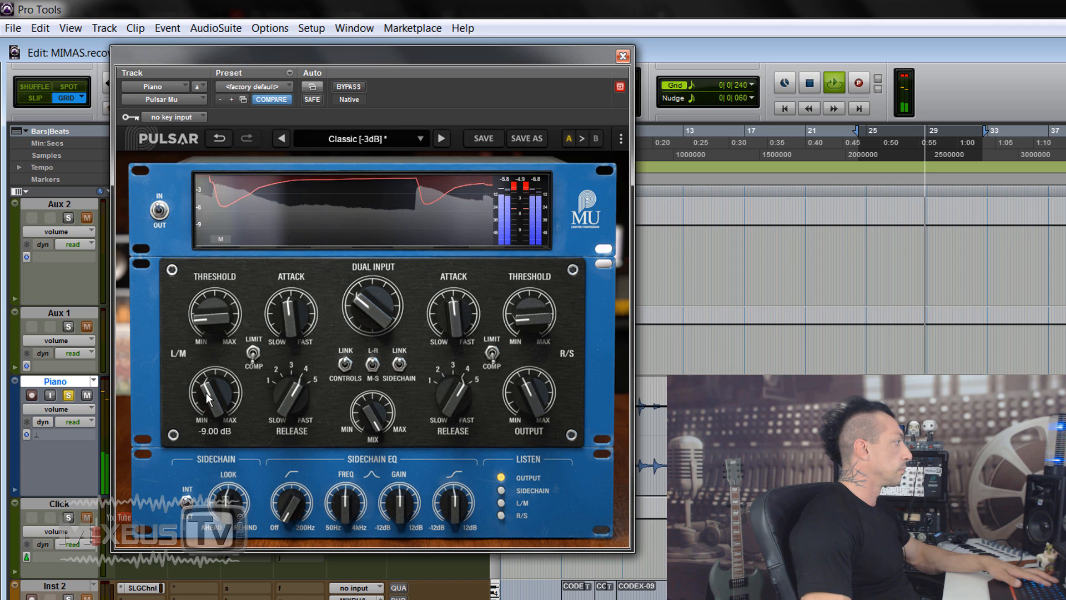
click(343, 90)
click(344, 85)
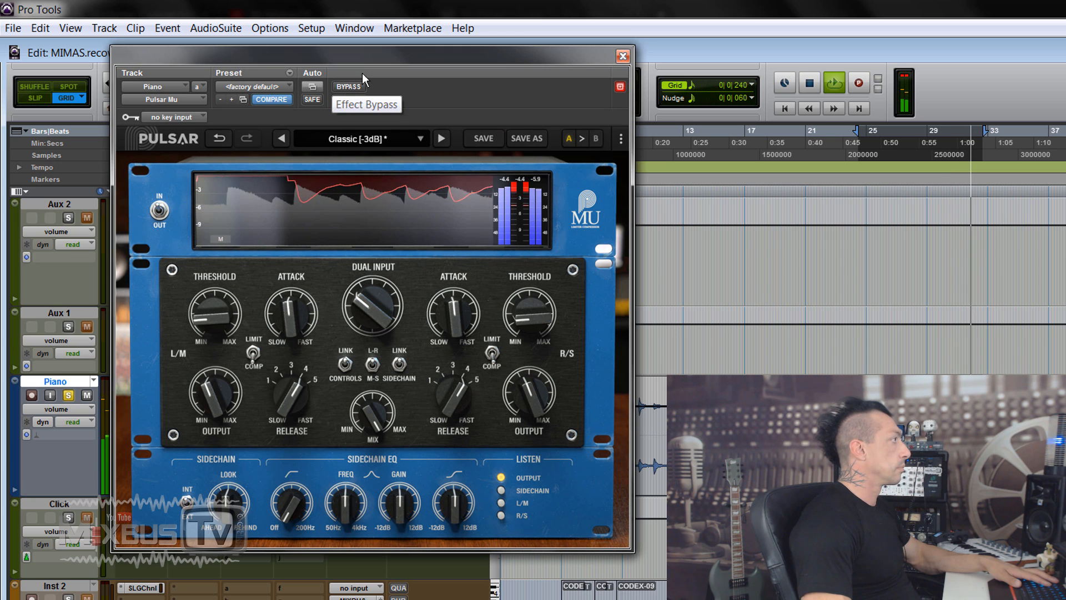
key(space)
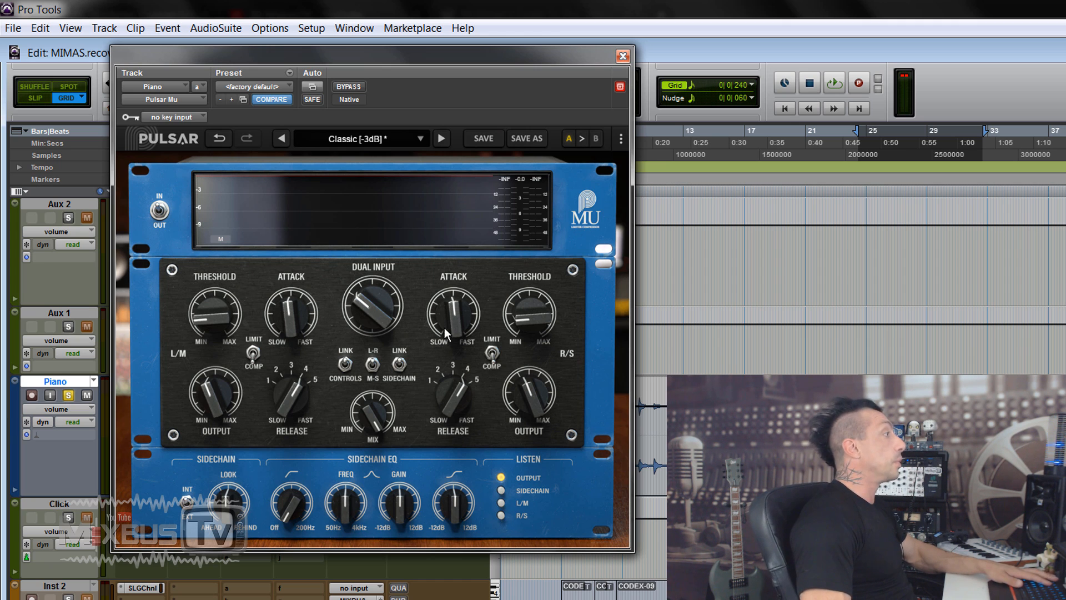
Replay the piano and compare its compressed sound with bypass, leaving the compressor active
key(space)
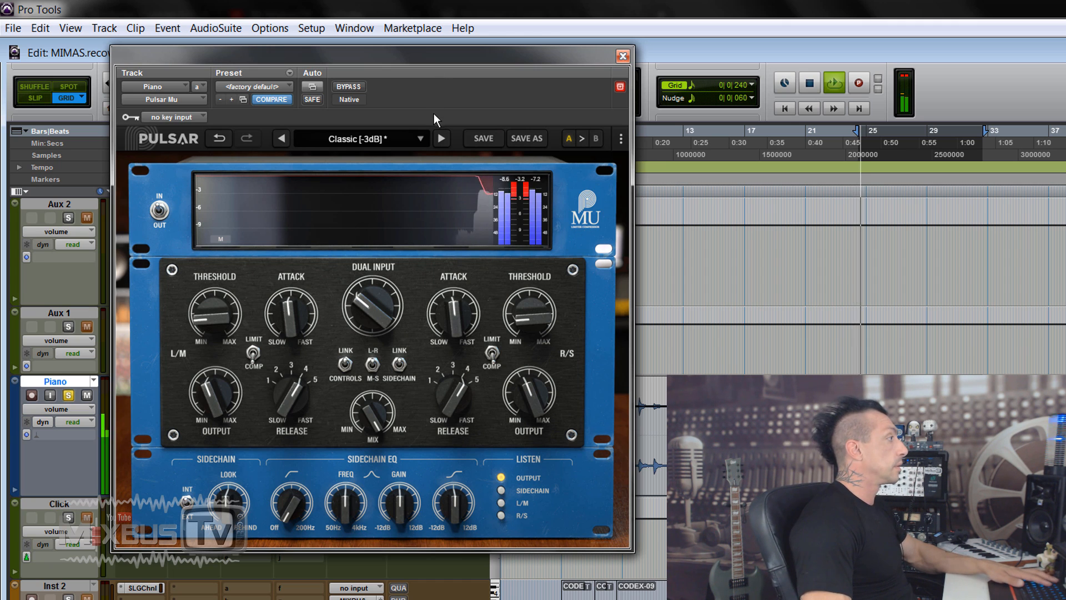
click(350, 86)
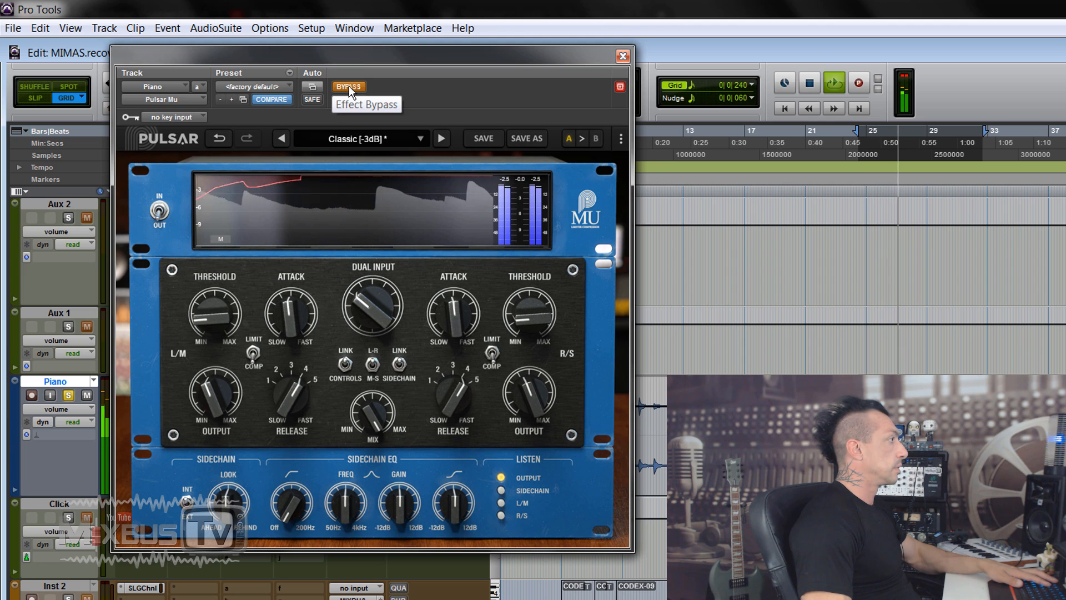
click(350, 86)
Slow the piano compressor's attack to 2.75, set the threshold to 1.57 and compare with bypass
drag(288, 308, 282, 350)
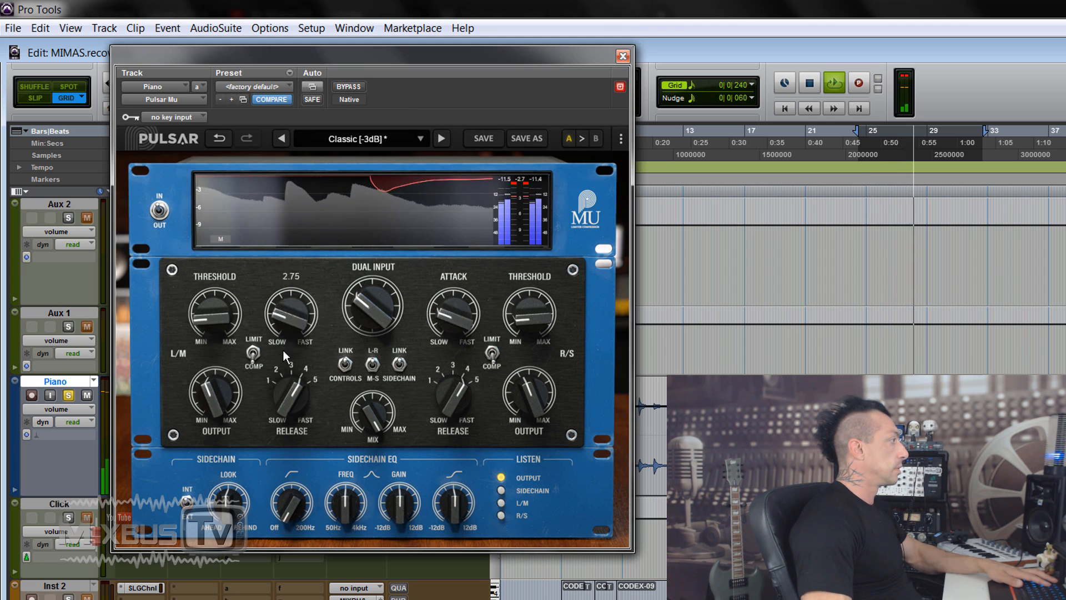
mouse_move(225, 324)
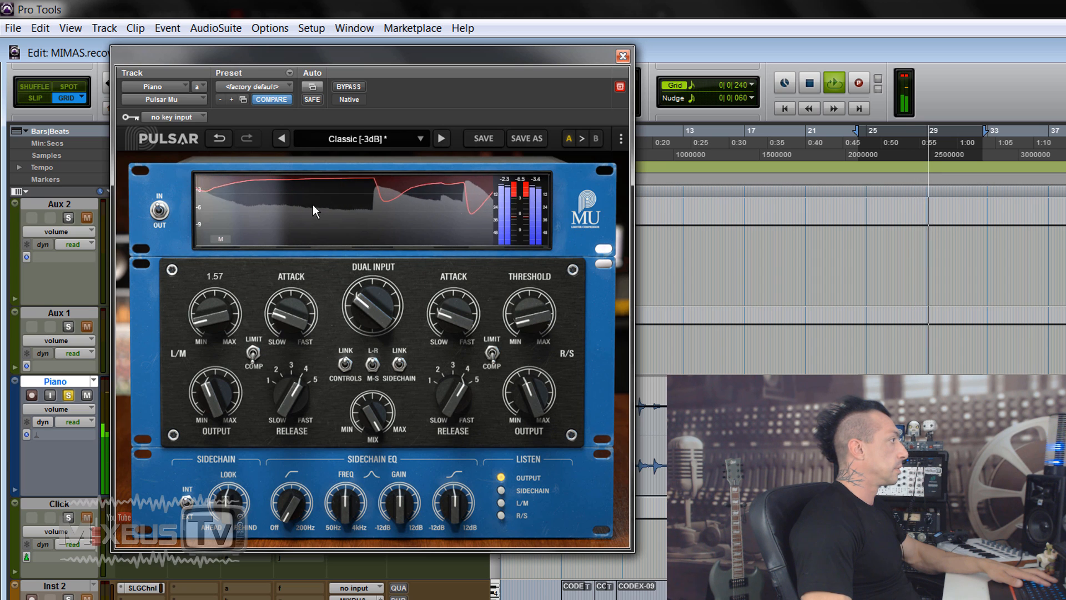
click(354, 88)
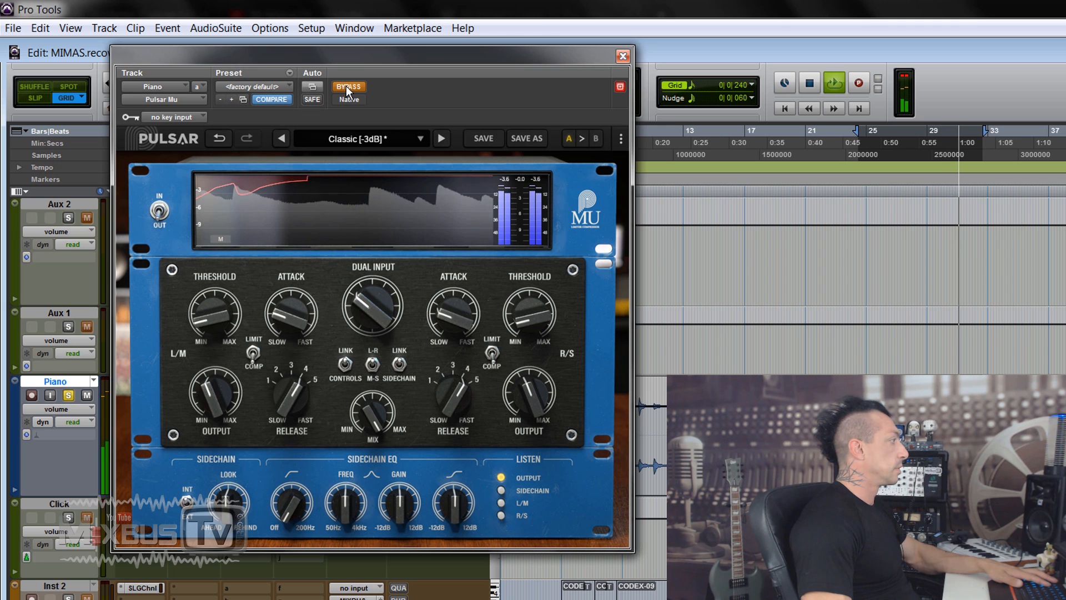
click(349, 87)
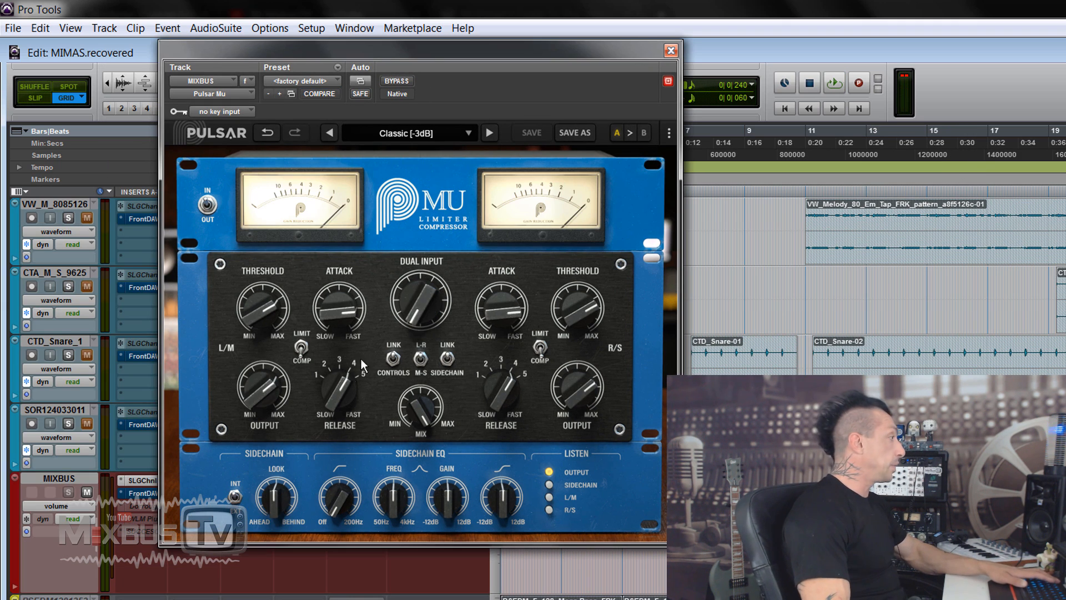
Play the mix through the MIXBUS Pulsar Mu, lower the output, raise the dual input and set the release to 5.00
key(space)
drag(270, 389, 263, 409)
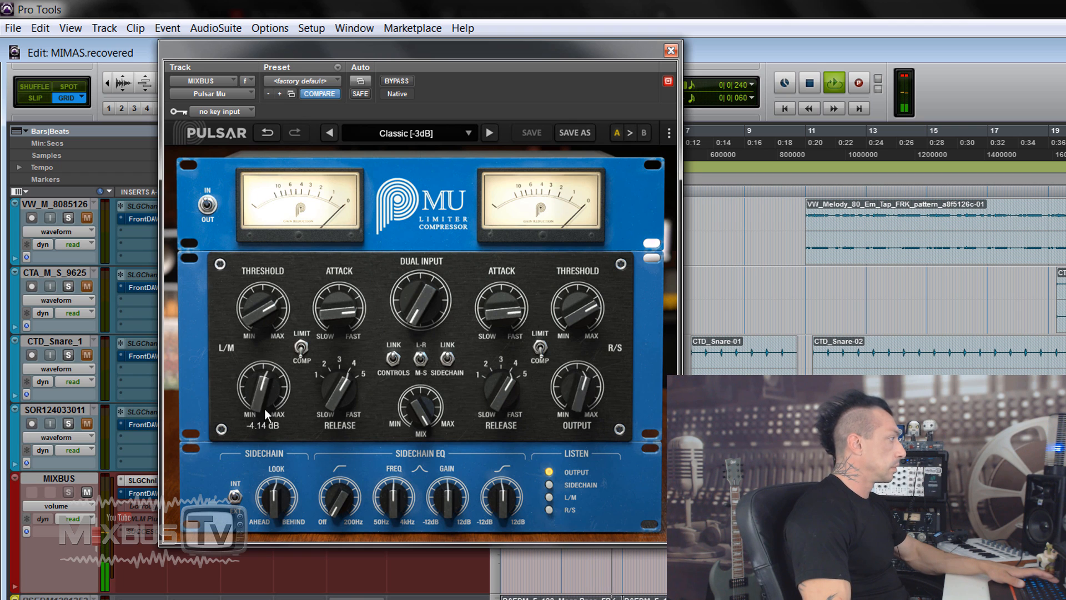
drag(452, 311, 414, 255)
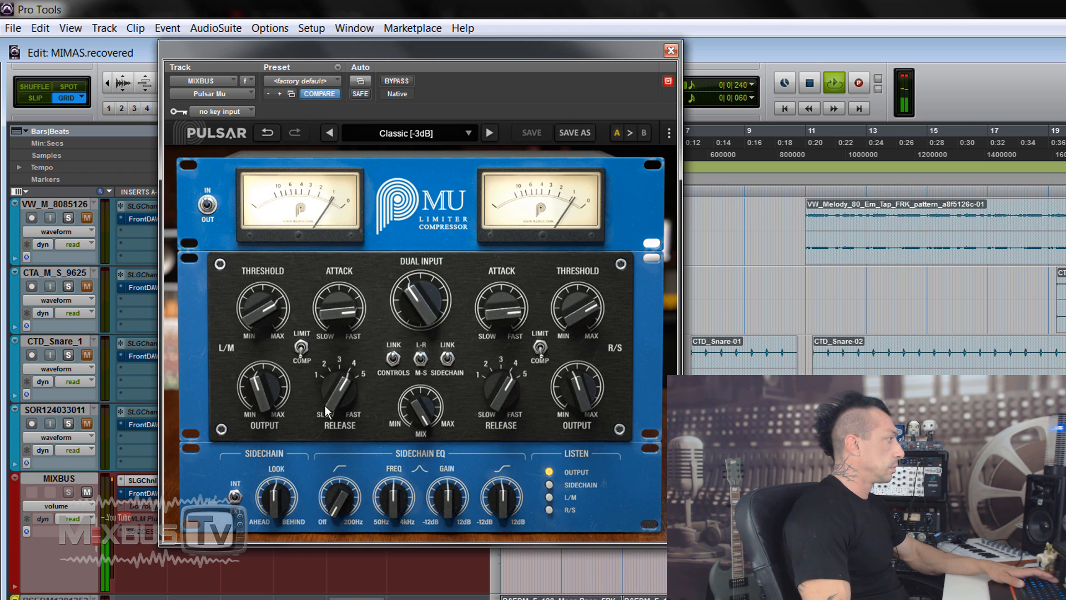
drag(334, 385, 337, 367)
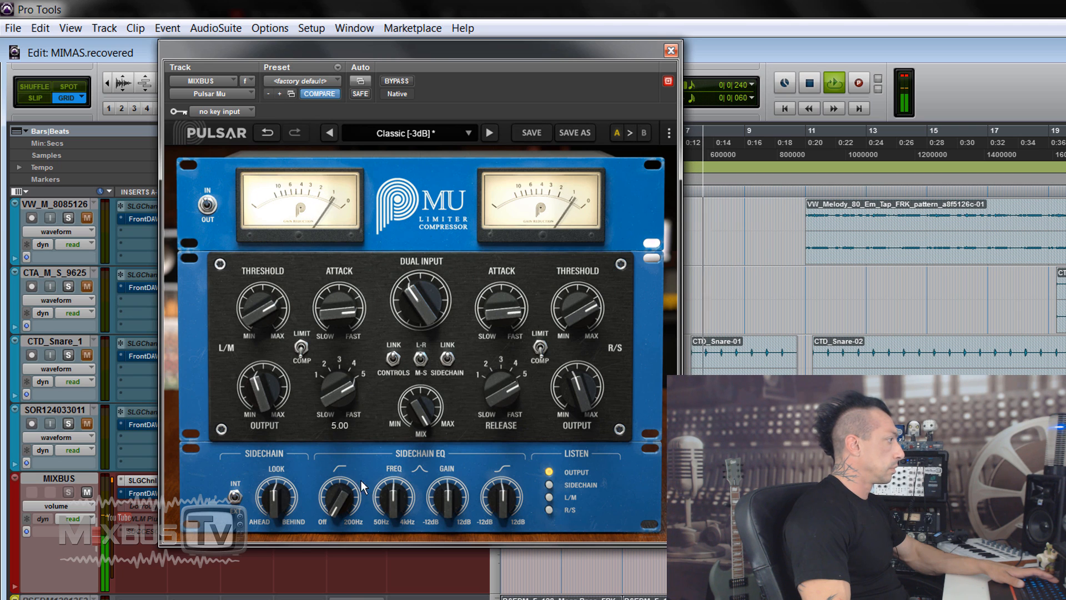
Set the MIXBUS sidechain EQ's low cut to 200 Hz and high shelf to 3.00 dB, and adjust the mid band's frequency and gain
drag(346, 495, 350, 322)
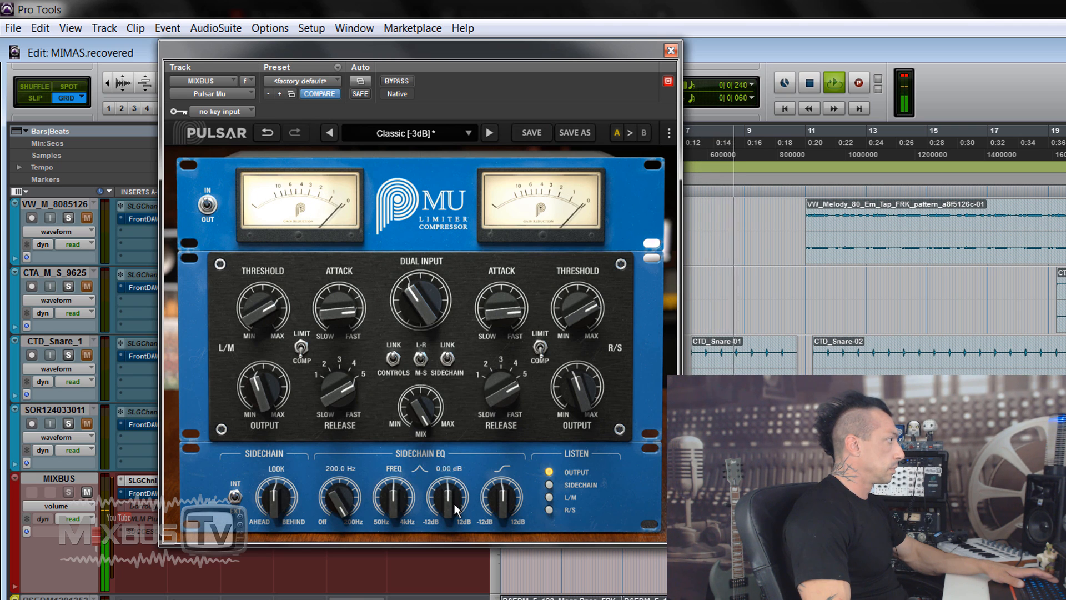
drag(393, 493, 405, 450)
drag(497, 493, 497, 444)
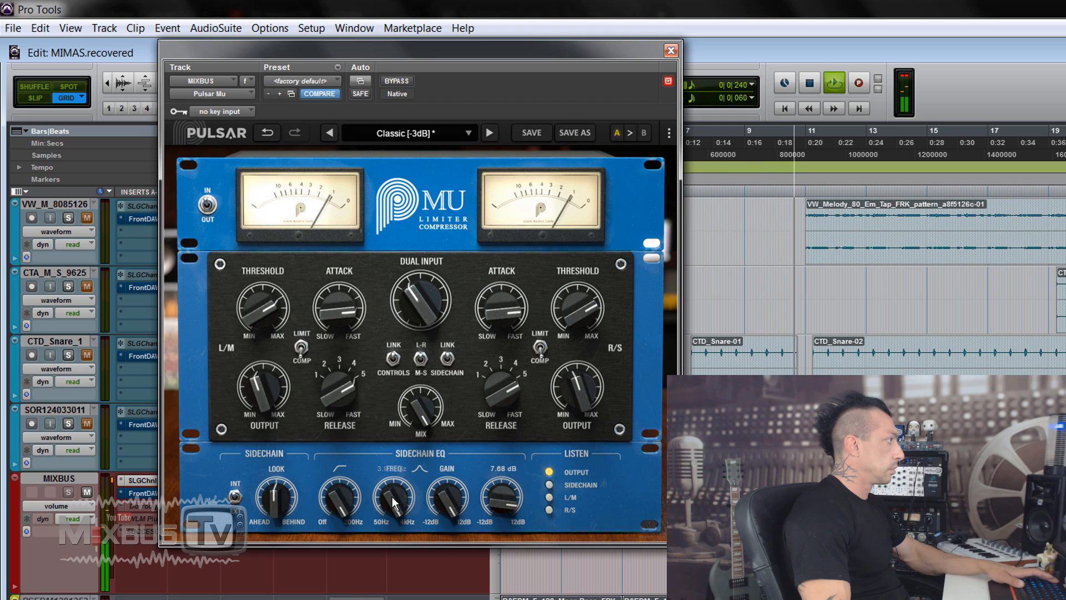
mouse_move(497, 506)
mouse_down()
mouse_move(494, 534)
mouse_move(493, 522)
mouse_up()
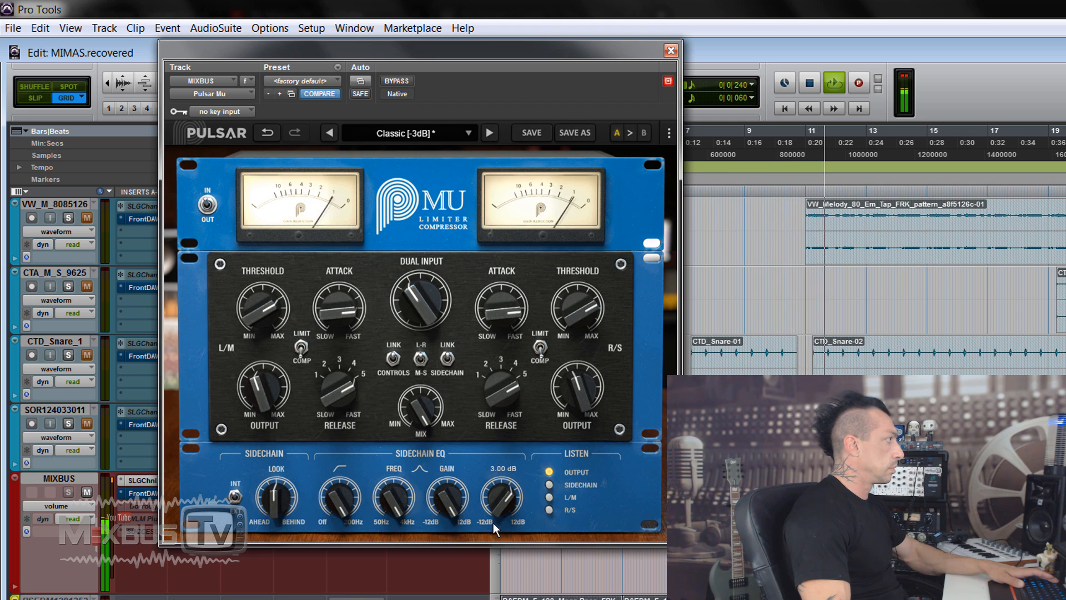
Compare the compressed mix with bypass twice and set the MIXBUS compressor's output to -10.1 dB
click(395, 82)
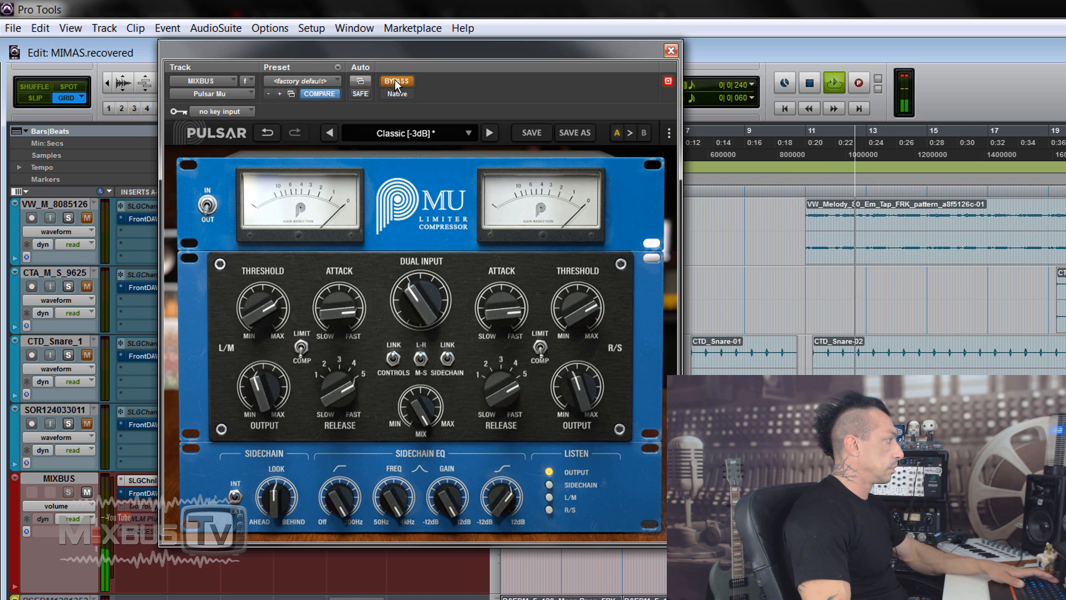
click(395, 81)
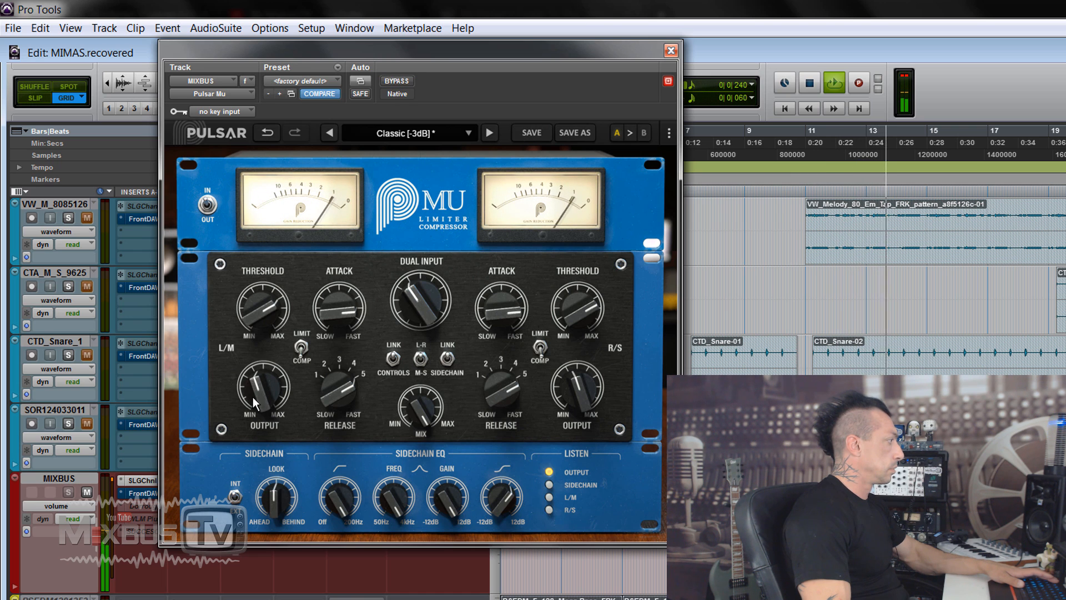
click(405, 83)
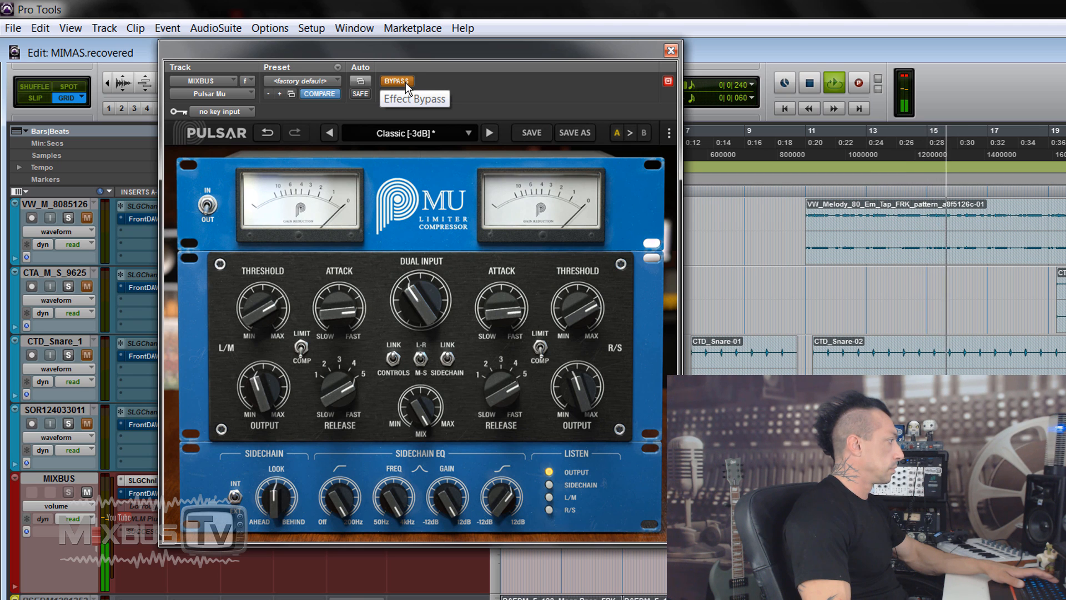
click(405, 83)
mouse_move(266, 382)
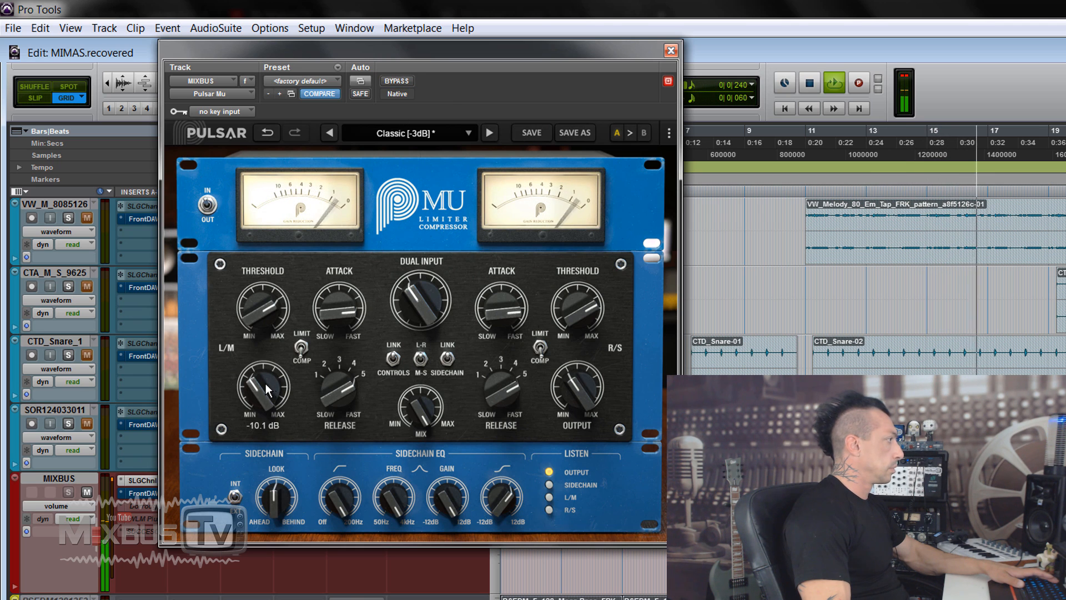
key(space)
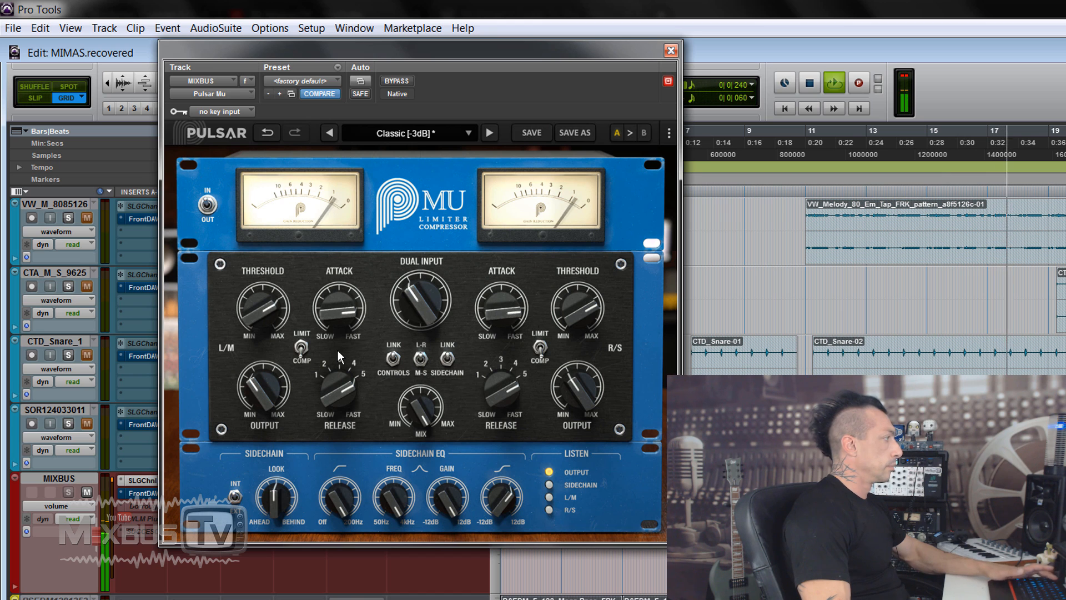